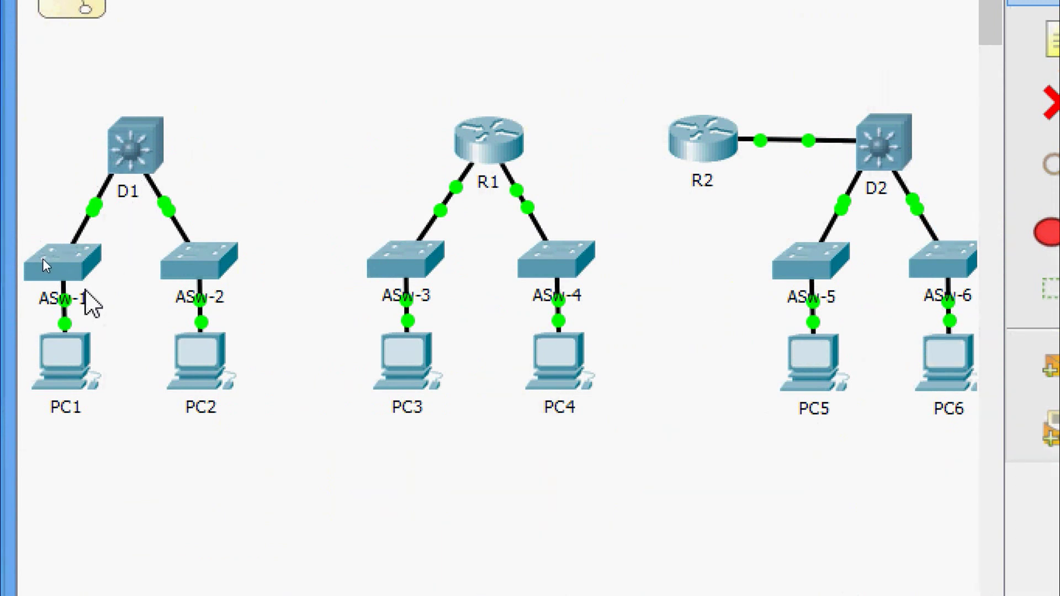
Step: Open the command line of switch D1 and enter privileged EXEC mode with enable
mouse_move(42, 259)
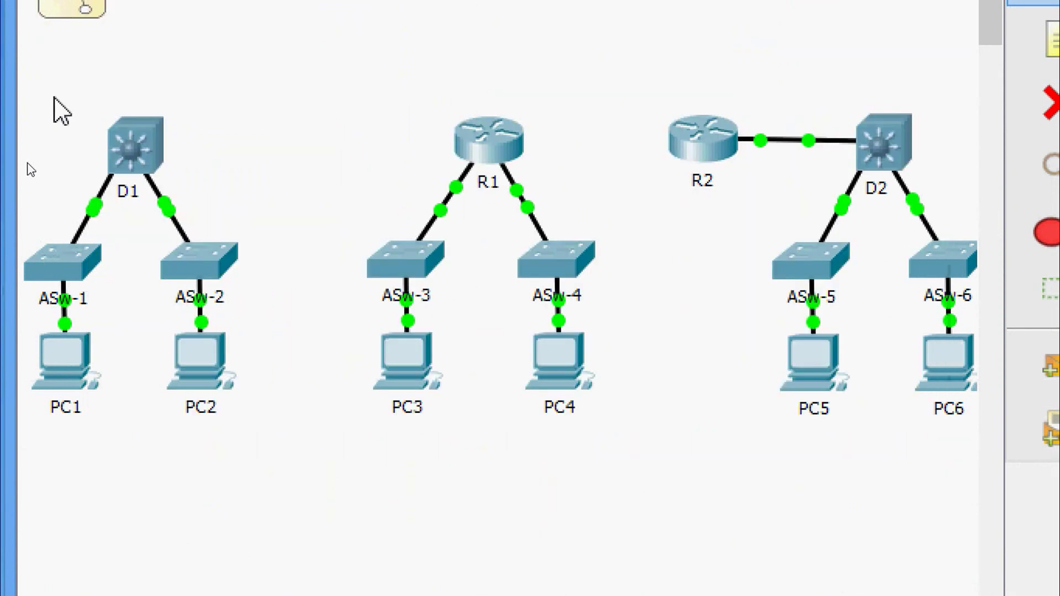
click(118, 155)
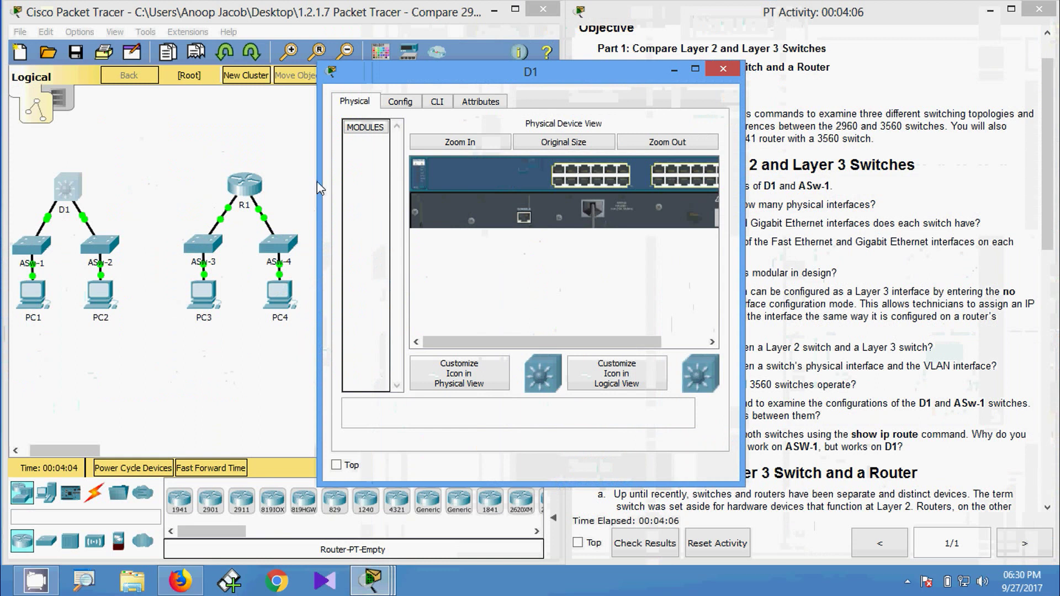
click(440, 109)
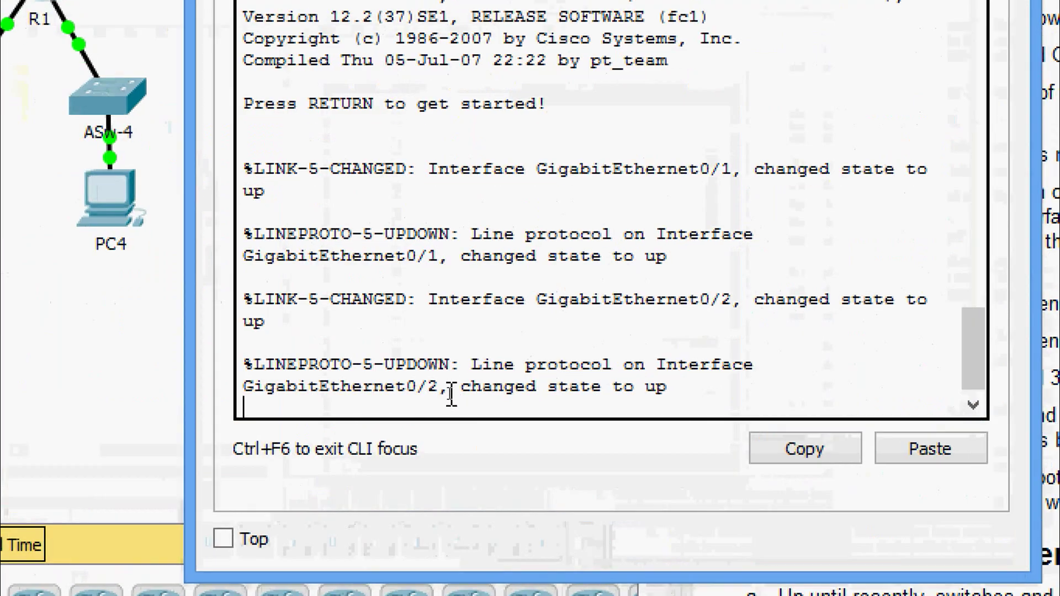
key(Return)
key(Return)
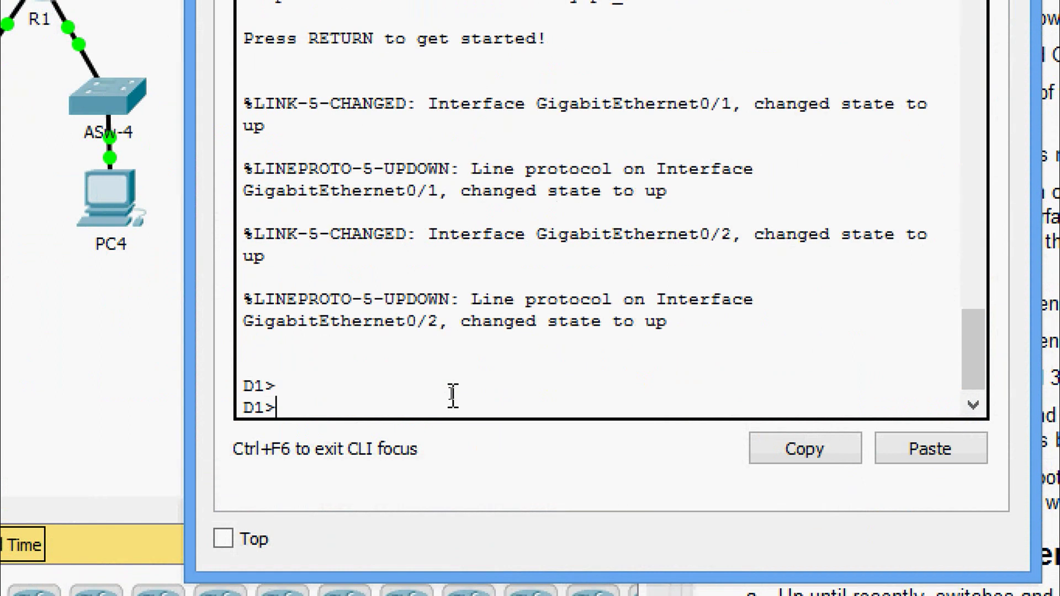
text(ena)
key(Tab)
key(Return)
Step: Run show ip interface brief on D1 and page through the interface list to its end
text(sh)
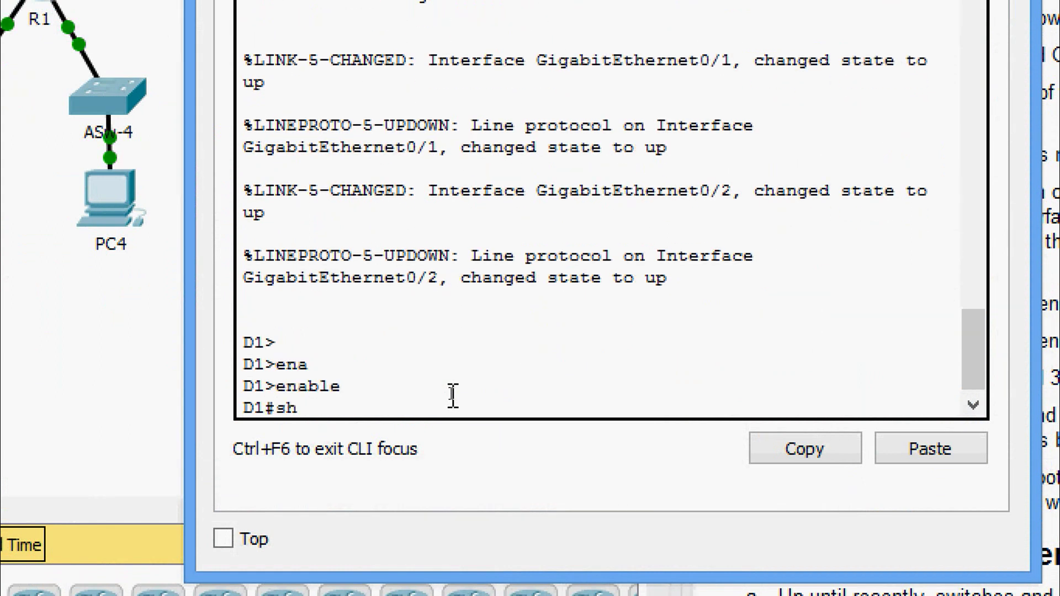
key(Tab)
text(ip inter)
key(Tab)
text(b)
key(Tab)
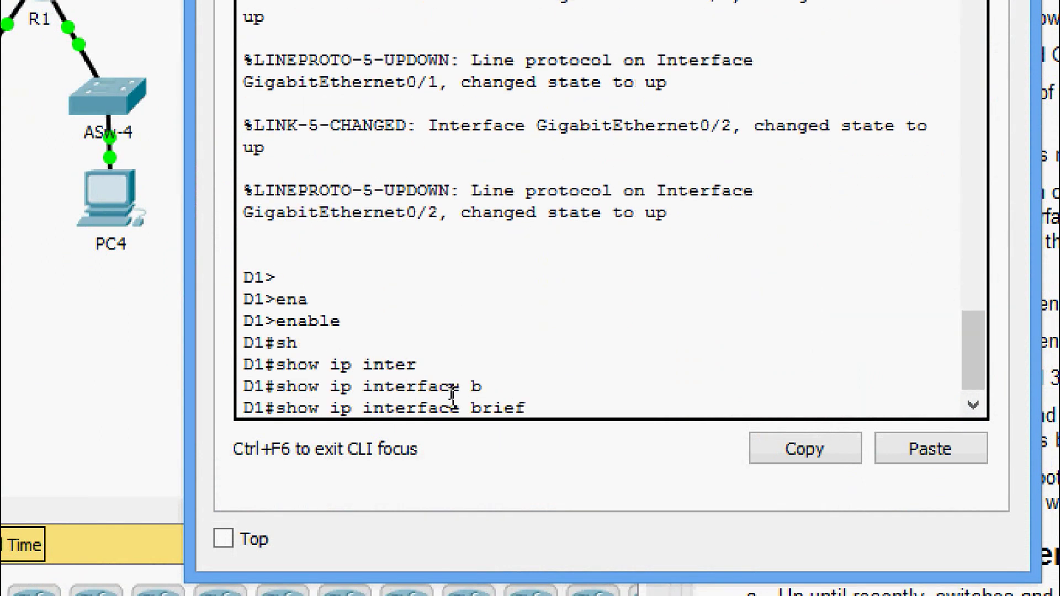
key(Return)
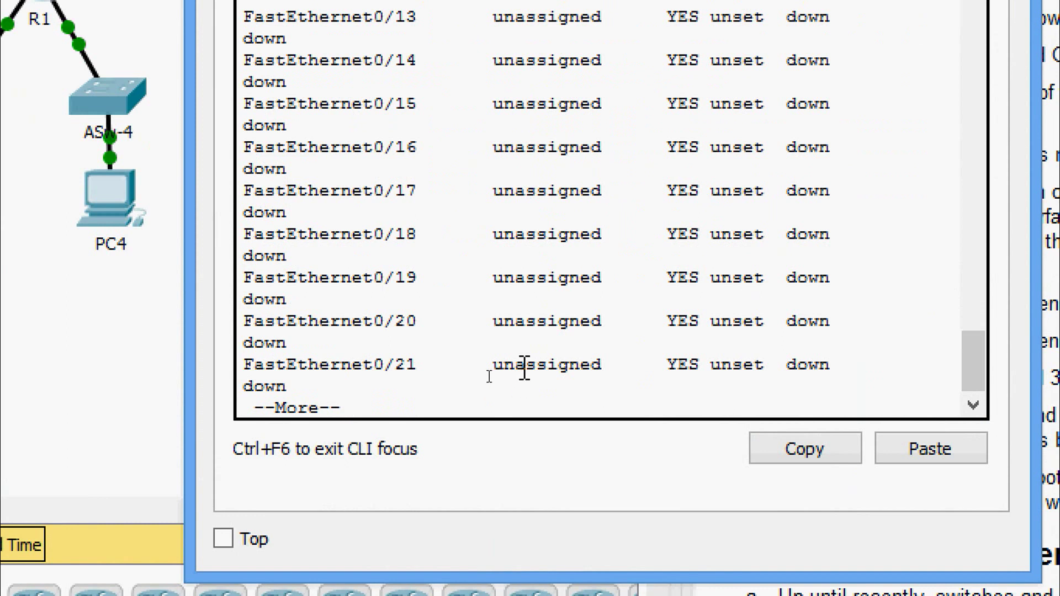
key(Return)
key(Return)
key(Return)
key(Return)
key(Return)
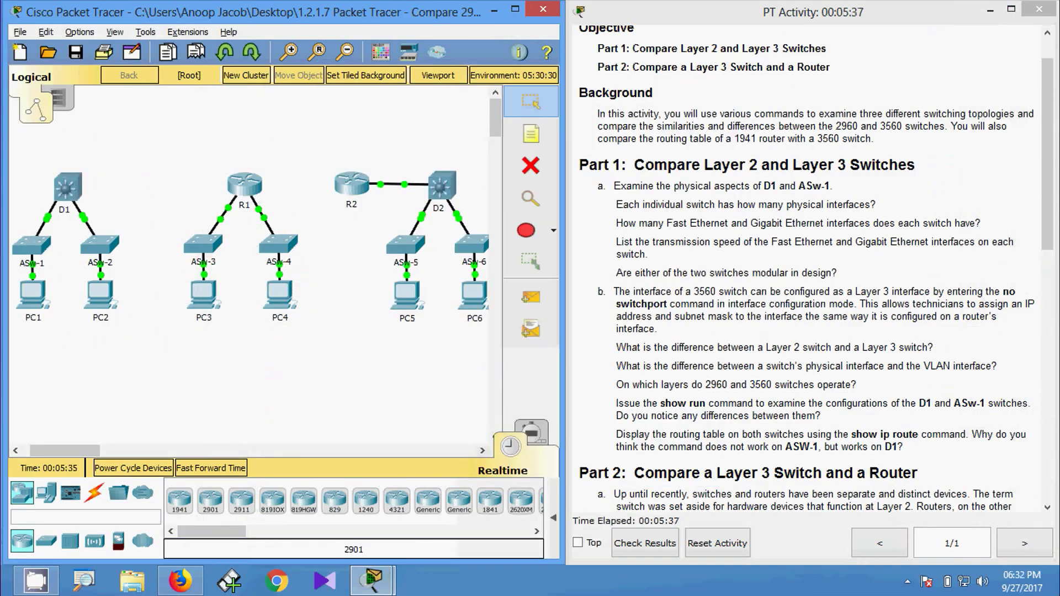
Step: Open the command line of switch ASw-1 and enter privileged EXEC mode
click(34, 246)
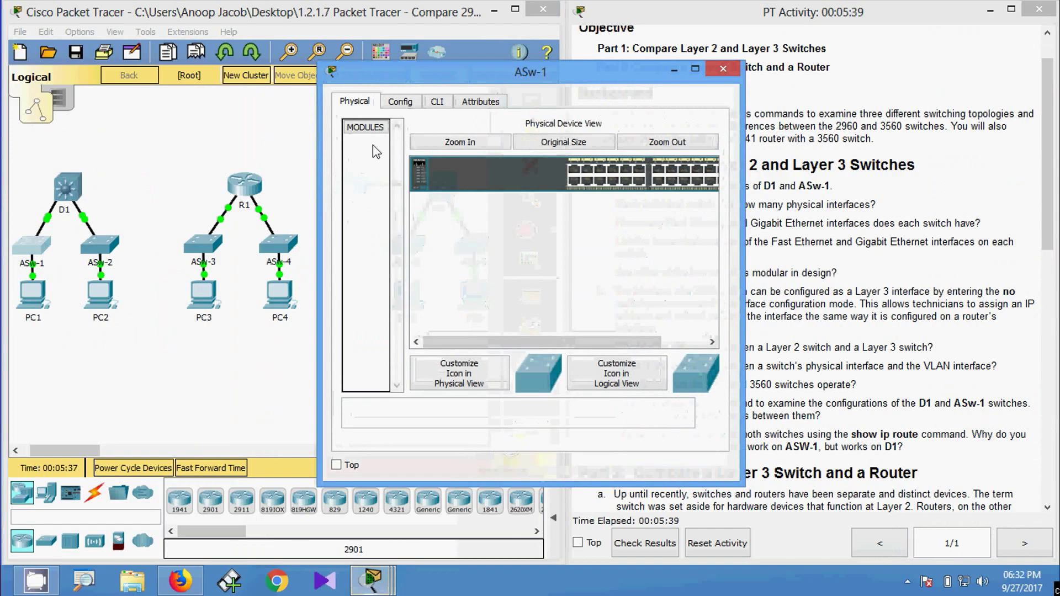
click(444, 101)
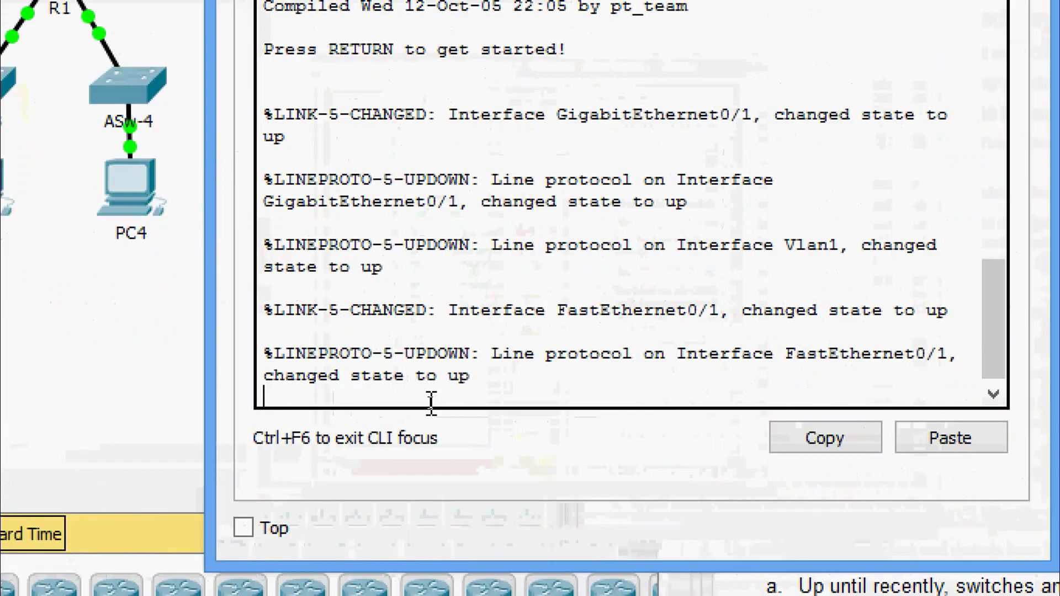
key(Return)
text(ena)
key(Return)
key(Return)
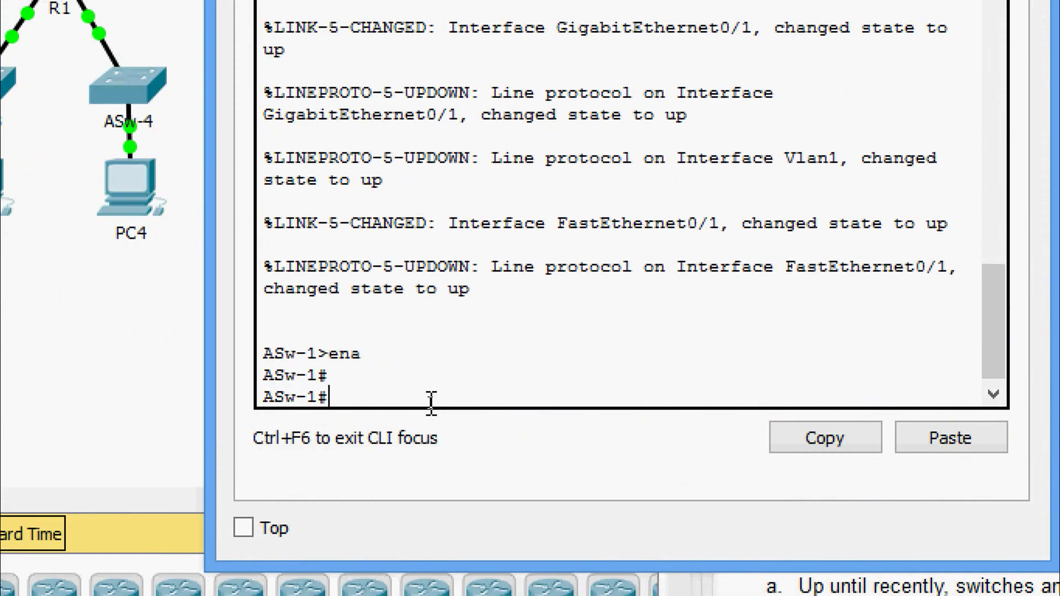
Step: Run show ip interface brief on ASw-1
text(sh)
key(Tab)
text(ip inter)
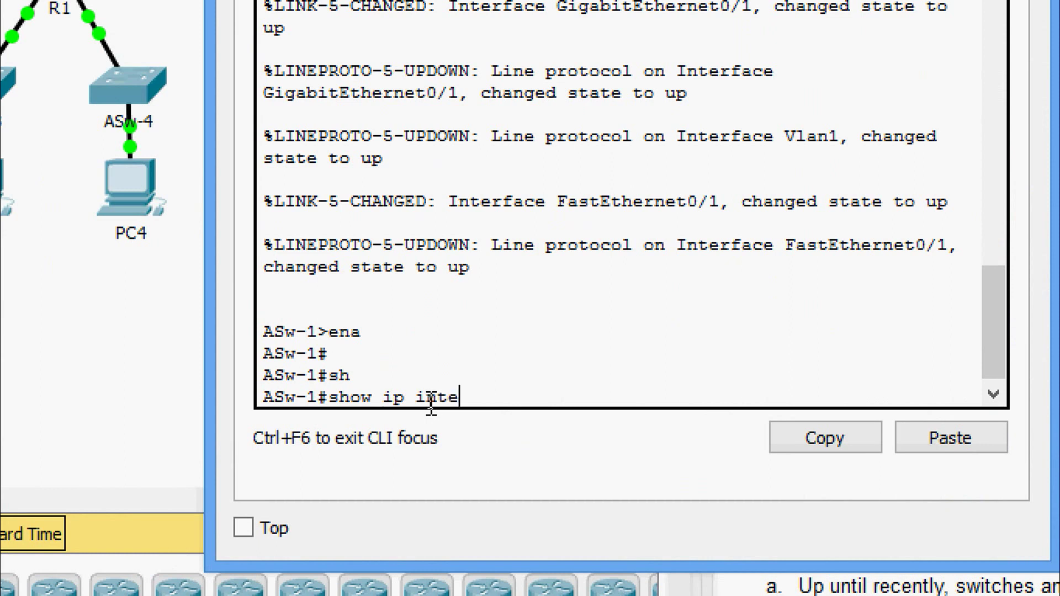
key(Tab)
key(Tab)
text(b)
key(Tab)
key(Return)
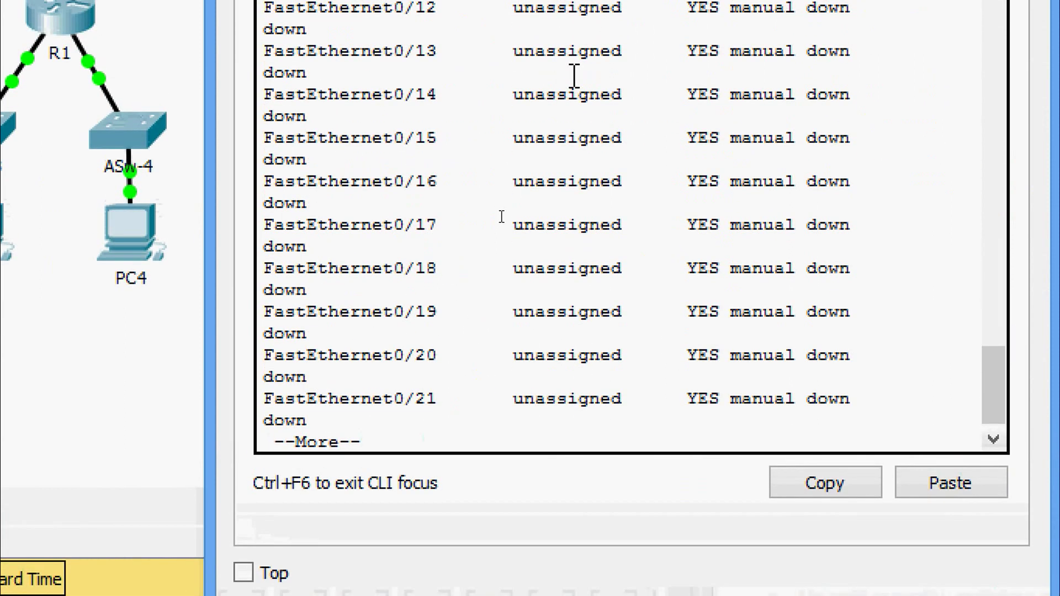
Step: Page through the remaining ASw-1 interfaces to the end of the list and close the switch's window
key(Return)
key(Return)
key(Return)
key(Return)
key(Return)
key(Return)
key(Return)
key(Return)
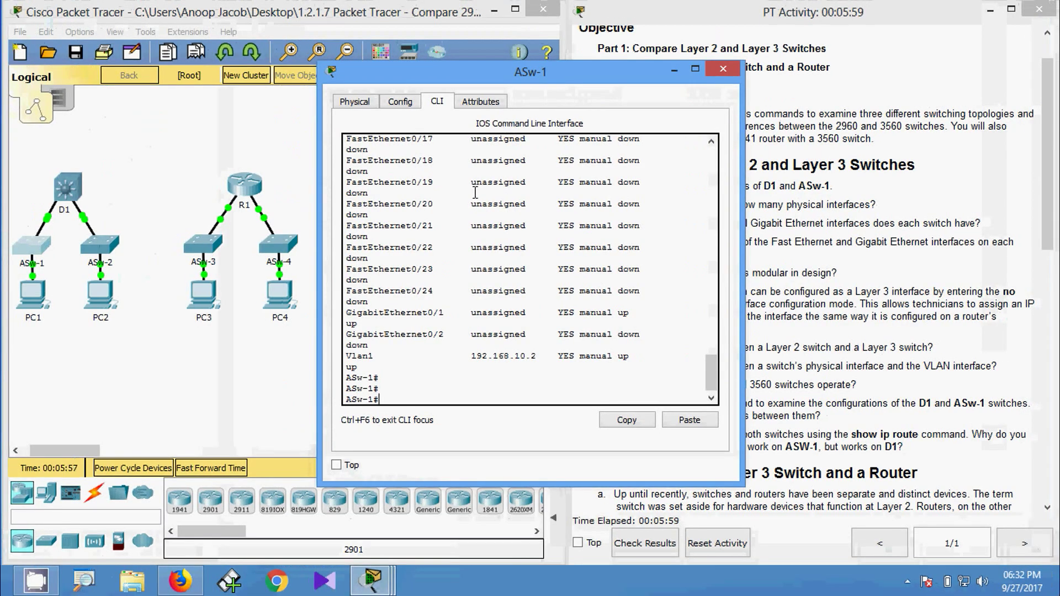
click(722, 69)
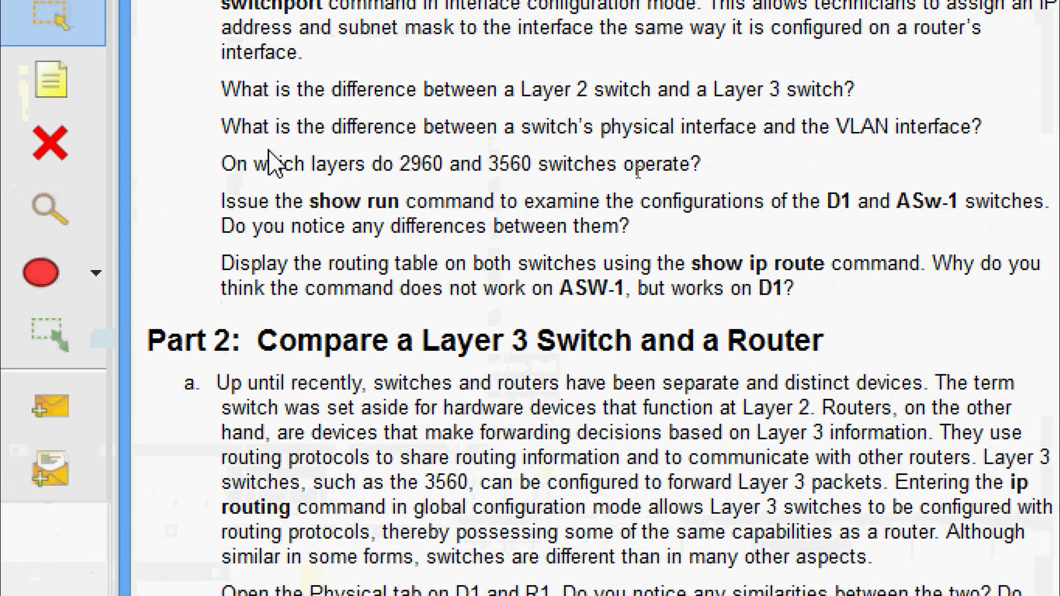
Step: Highlight the activity question asking on which layers the 2960 and 3560 switches operate
drag(222, 164, 721, 173)
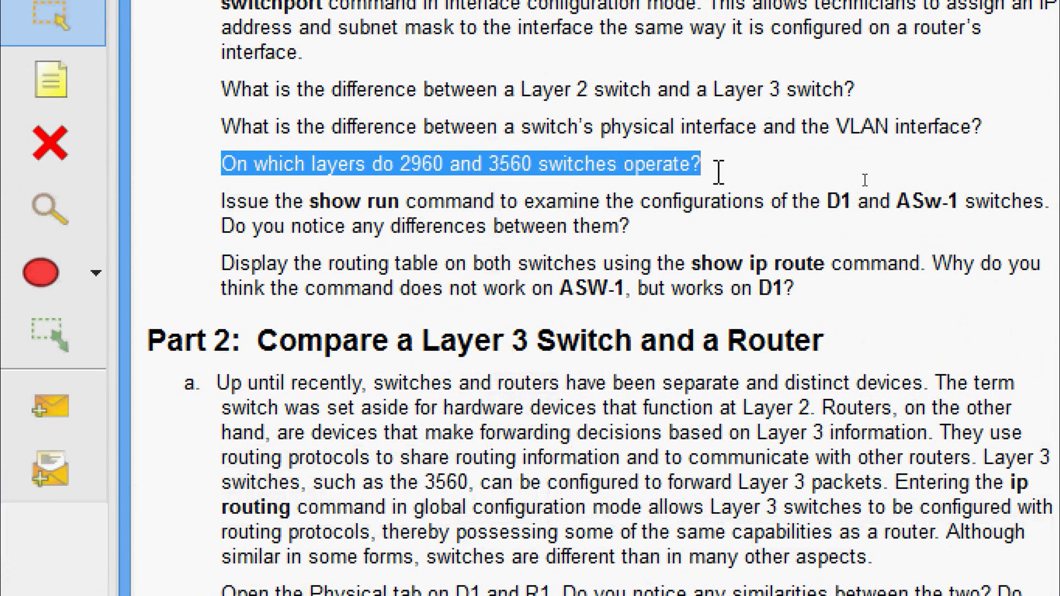
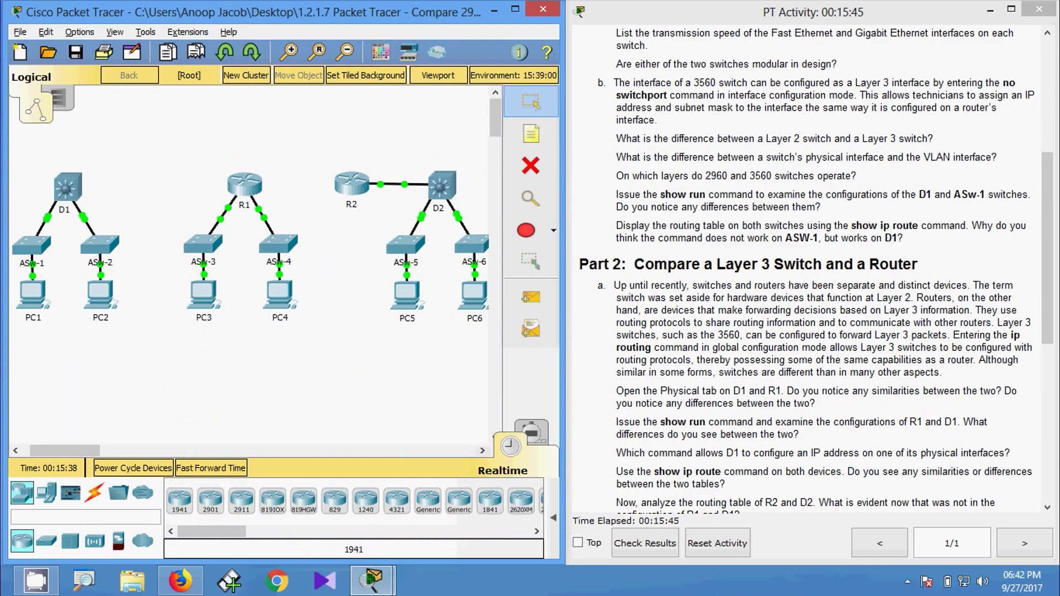
Step: Reopen the ASw-1 command line and display its configuration with show running-config
click(34, 246)
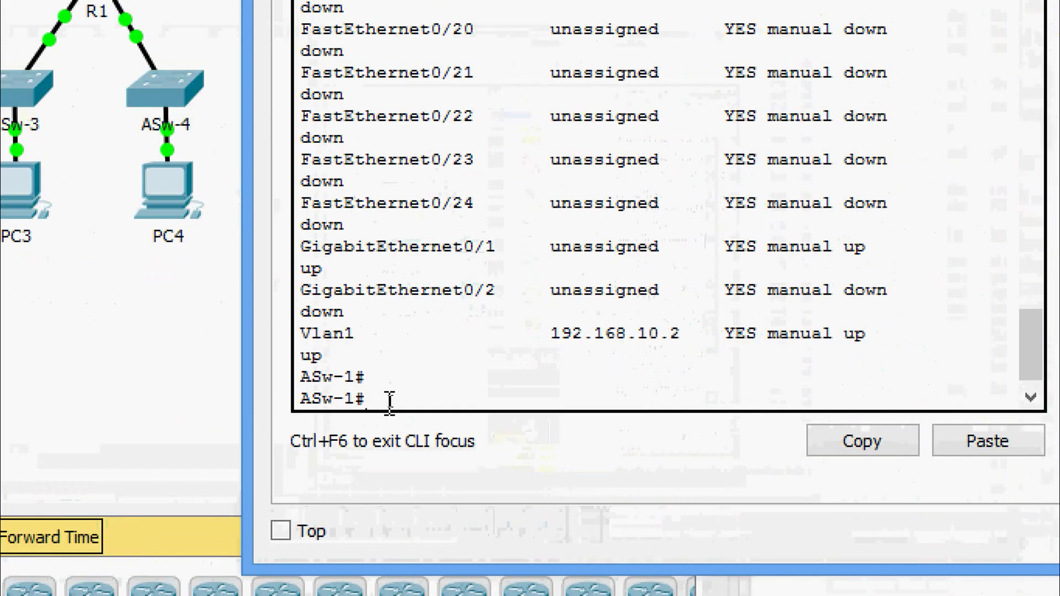
text(sh)
key(Tab)
text(ru)
key(Tab)
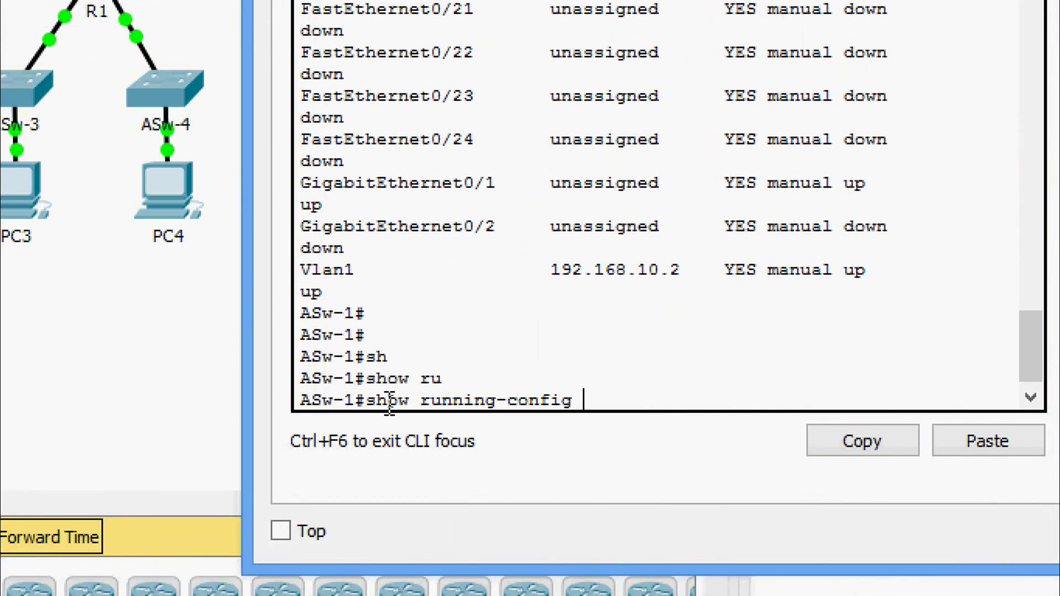
key(Return)
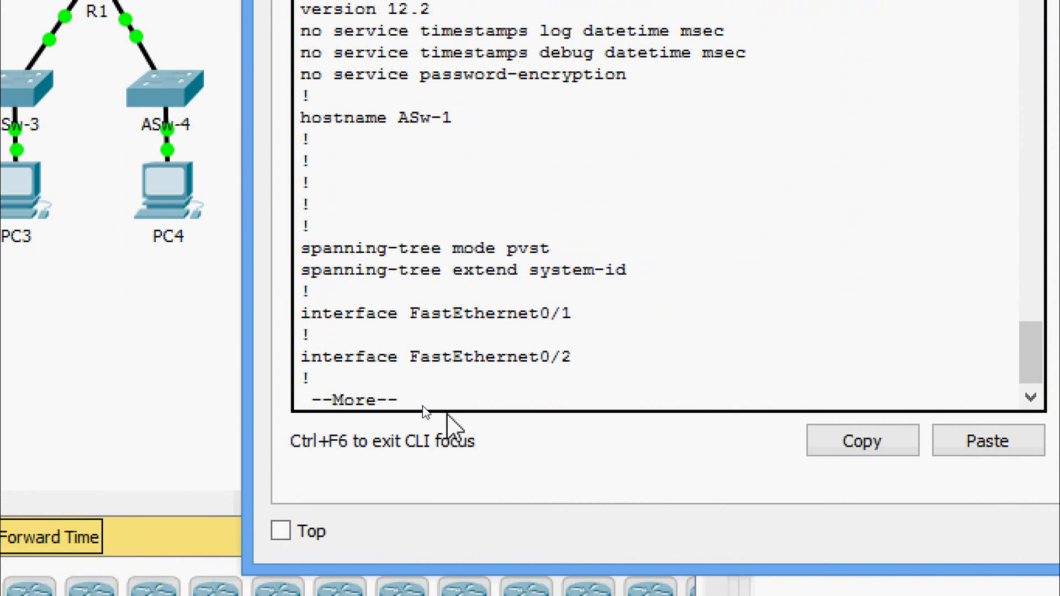
Step: Page through the ASw-1 running configuration past the physical interfaces to the VLAN and default gateway section
key(Return)
key(Return)
key(Return)
key(Return)
key(Return)
key(Return)
key(Return)
key(Return)
key(Return)
key(Return)
key(Return)
key(Return)
key(Return)
key(Return)
key(Return)
key(Return)
key(Return)
key(Return)
key(Return)
key(Return)
key(Return)
key(Return)
key(Return)
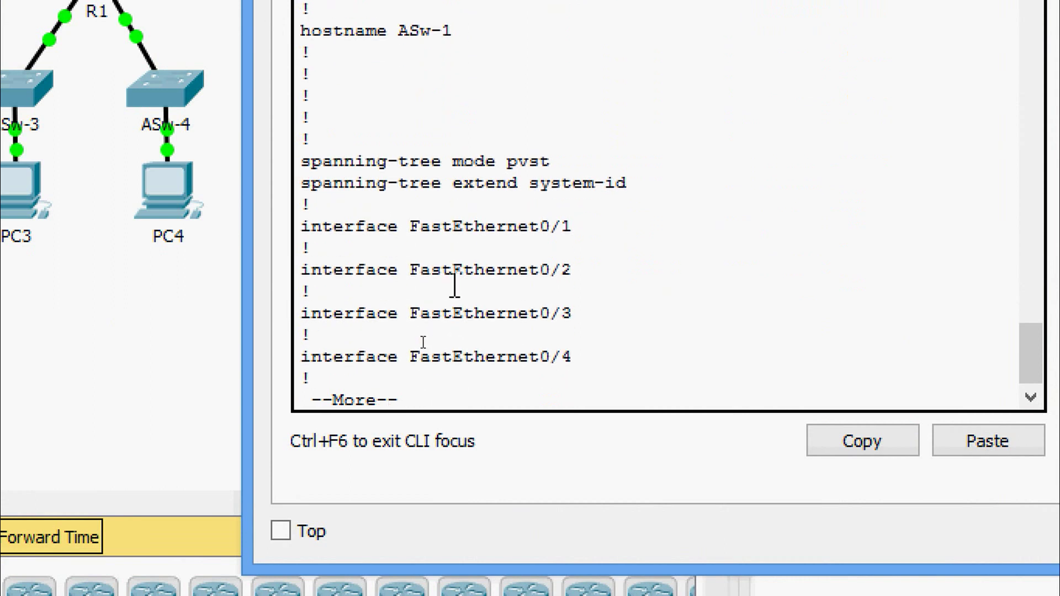
key(Return)
key(Return)
key(Return)
key(Return)
key(Return)
key(Return)
key(Return)
key(Return)
key(Return)
key(Return)
key(Return)
key(Return)
key(Return)
key(Return)
key(Return)
key(Return)
key(Return)
key(Return)
key(Return)
key(Return)
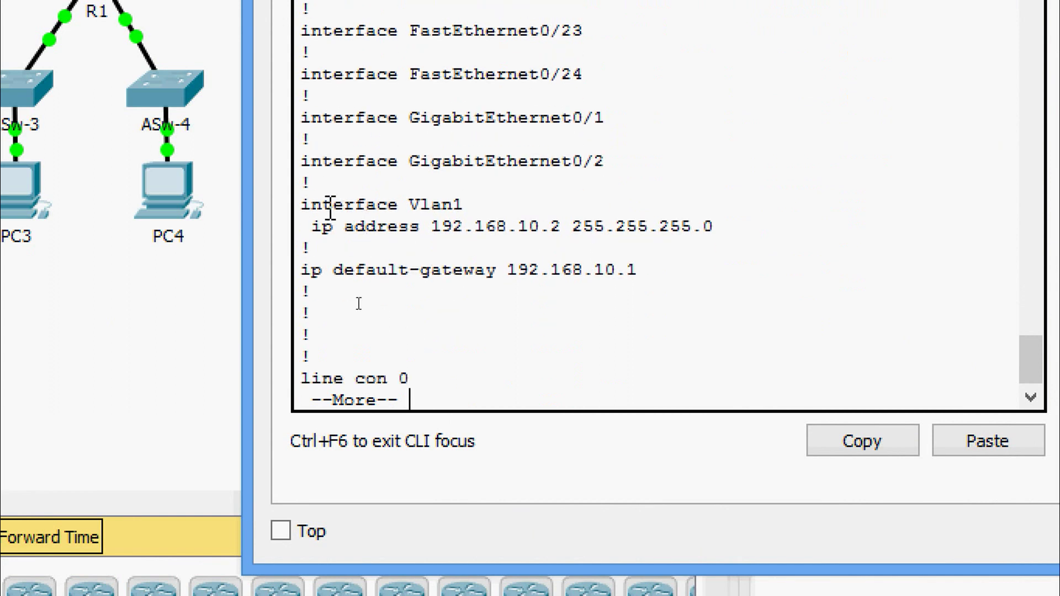
Step: Highlight ASw-1's Vlan1 interface, IP address and default gateway lines, and page through the rest of the configuration
drag(311, 204, 462, 205)
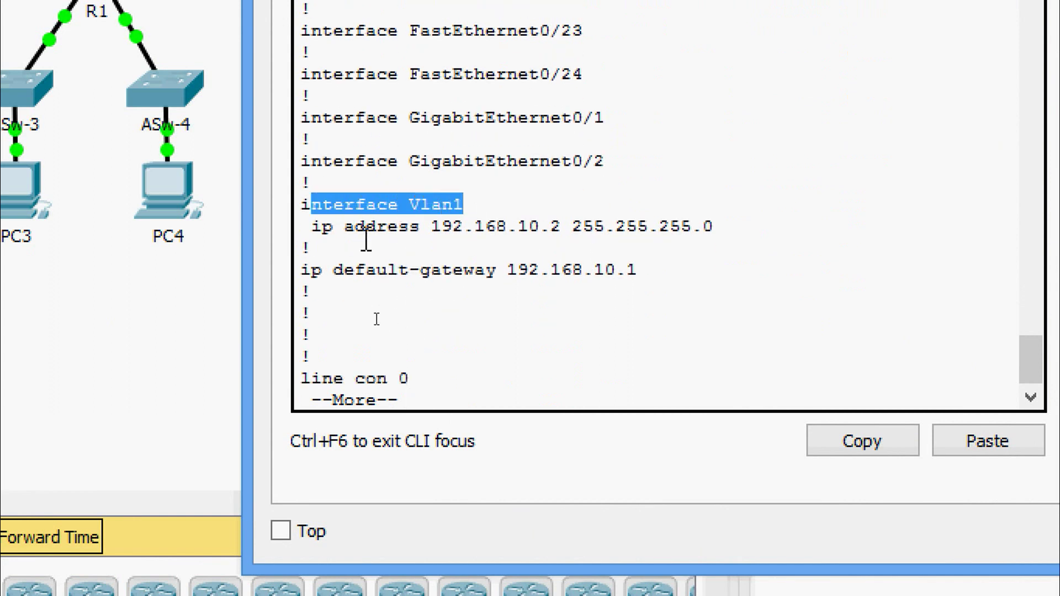
drag(355, 226, 671, 227)
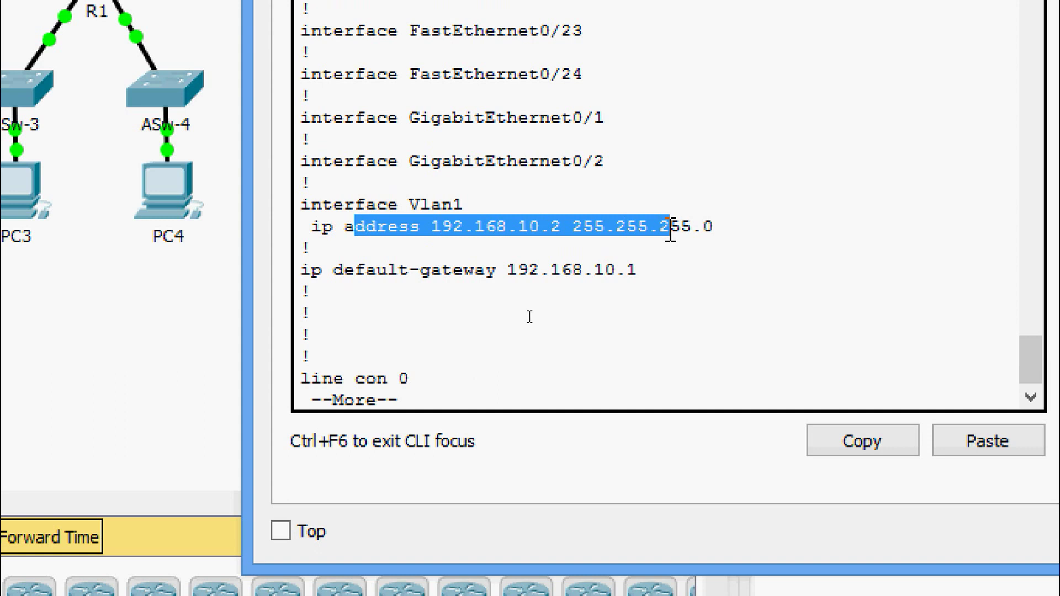
drag(311, 270, 613, 272)
key(Return)
key(Return)
key(Return)
key(Return)
key(Return)
key(Return)
key(Return)
key(Return)
key(Return)
key(Return)
key(Return)
key(Return)
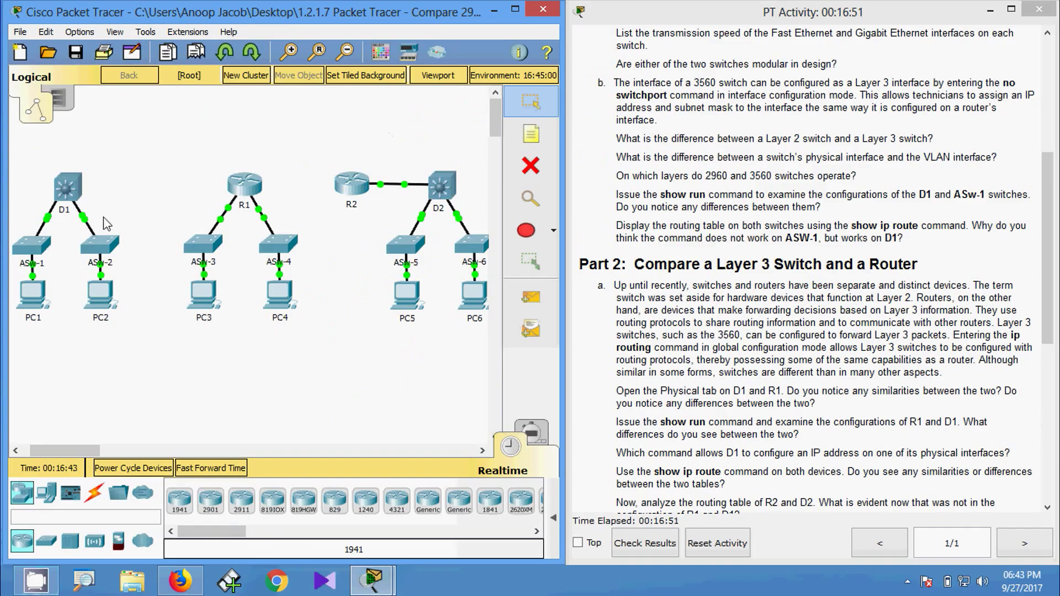
Step: Reopen the command line of switch D1 and return to privileged EXEC mode with enable
click(69, 191)
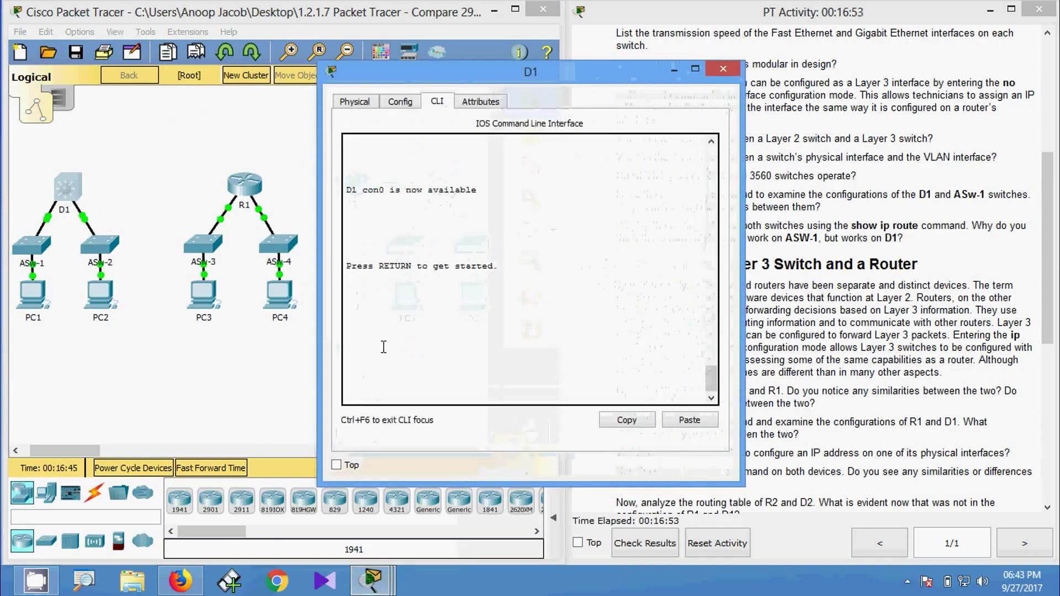
key(Return)
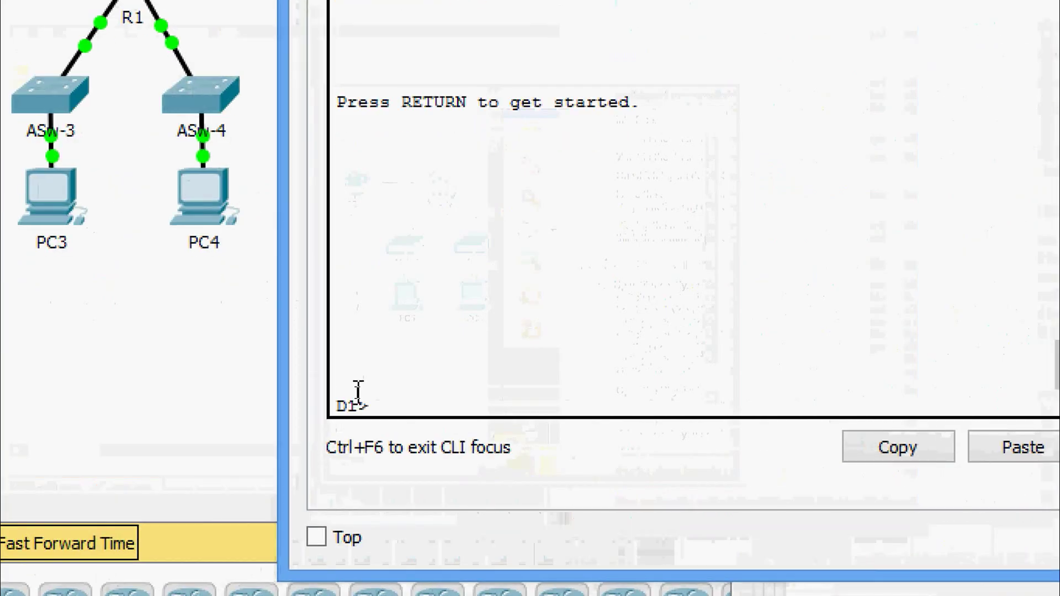
text(ena)
key(Tab)
key(Return)
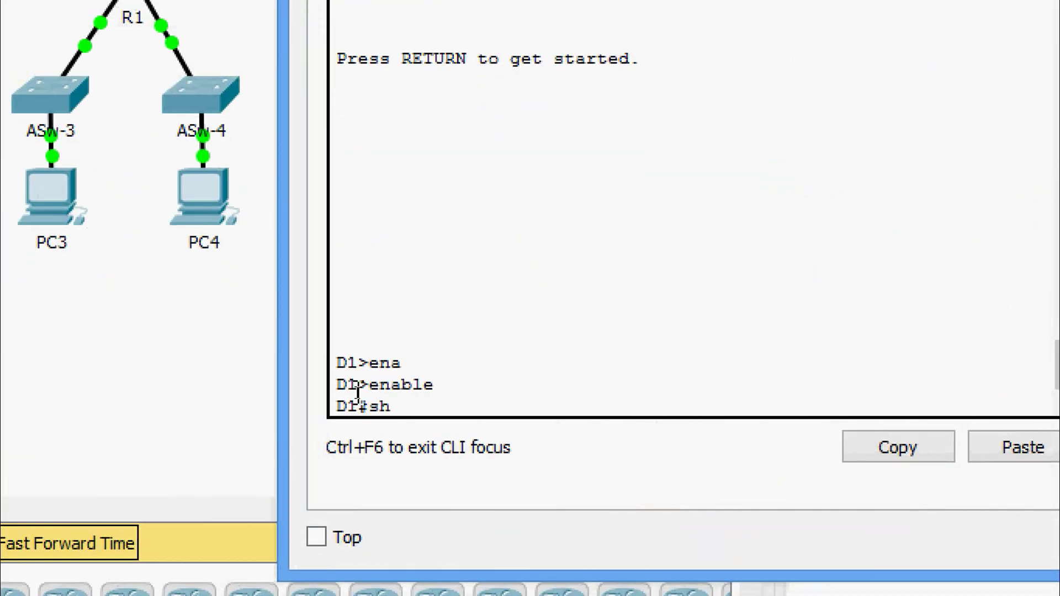
Step: Display the configuration of D1 with show running-config
text(sh)
key(Tab)
text(ru)
key(Tab)
key(Return)
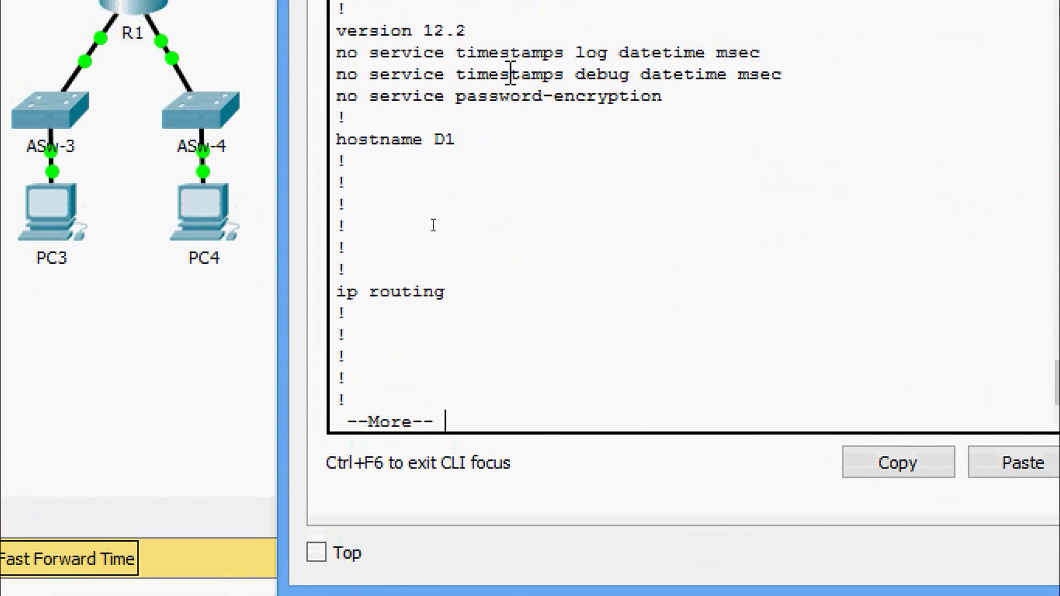
Step: Highlight the hostname and ip routing lines in D1's running configuration
drag(461, 123, 401, 124)
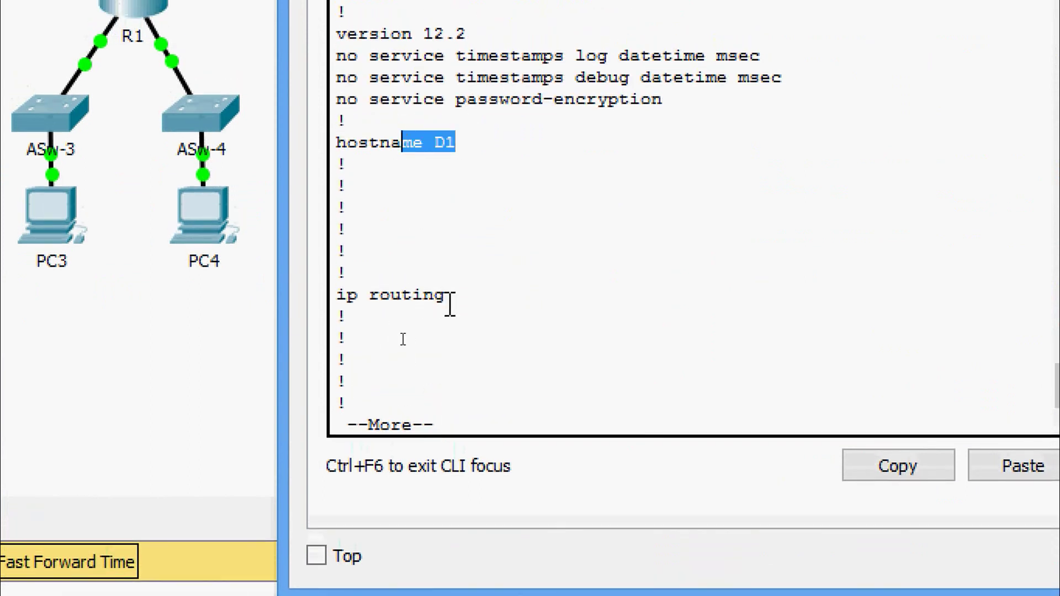
drag(451, 303, 402, 301)
drag(379, 336, 346, 335)
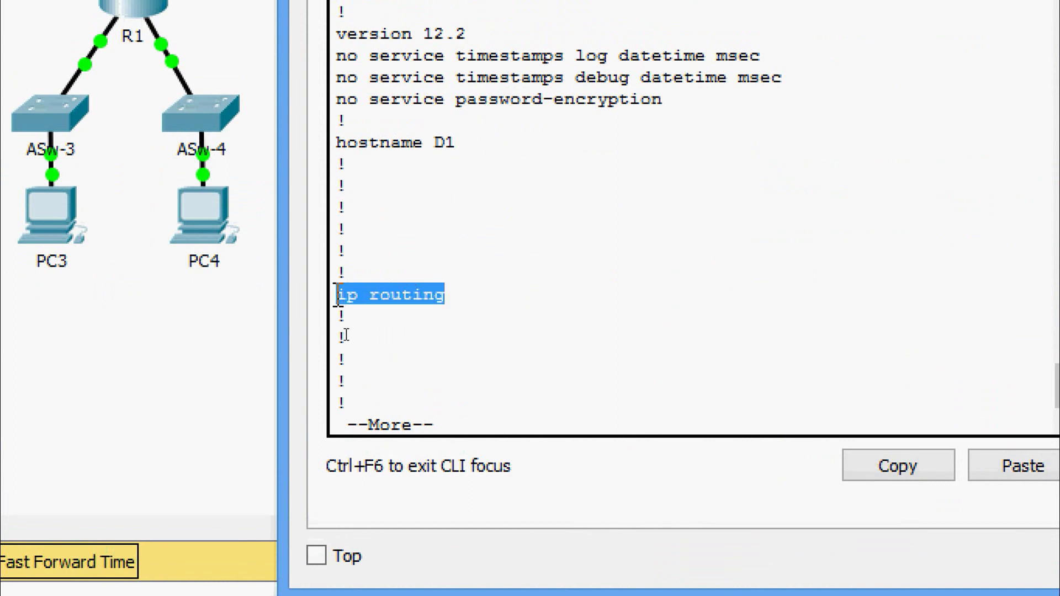
click(384, 296)
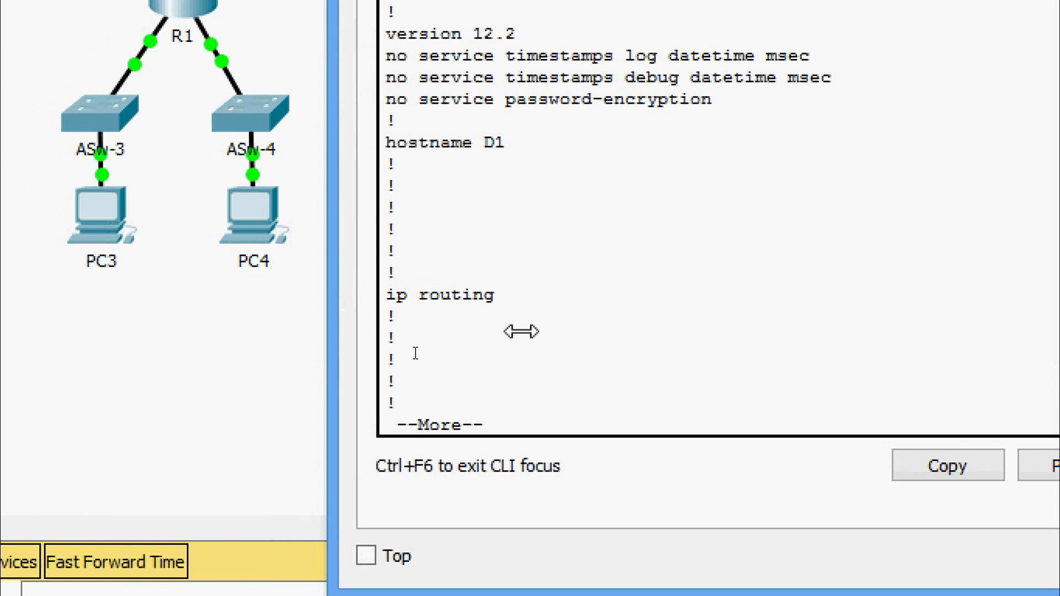
Step: Page through D1's running configuration down to the settings of interface GigabitEthernet0/1
key(Return)
key(Return)
key(Return)
key(Return)
key(Return)
key(Return)
key(Return)
key(Return)
key(Return)
key(Return)
key(Return)
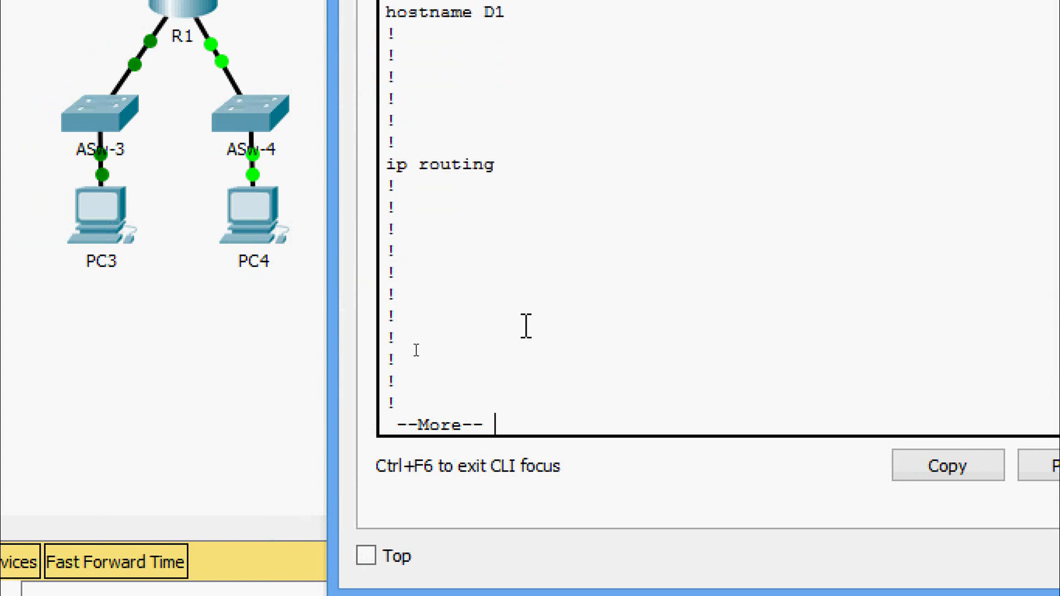
key(Return)
key(Return)
key(Return)
key(Return)
key(Return)
key(Return)
key(Return)
key(Return)
key(Return)
key(Return)
key(Return)
key(Return)
key(Return)
key(Return)
key(Return)
key(Return)
key(Return)
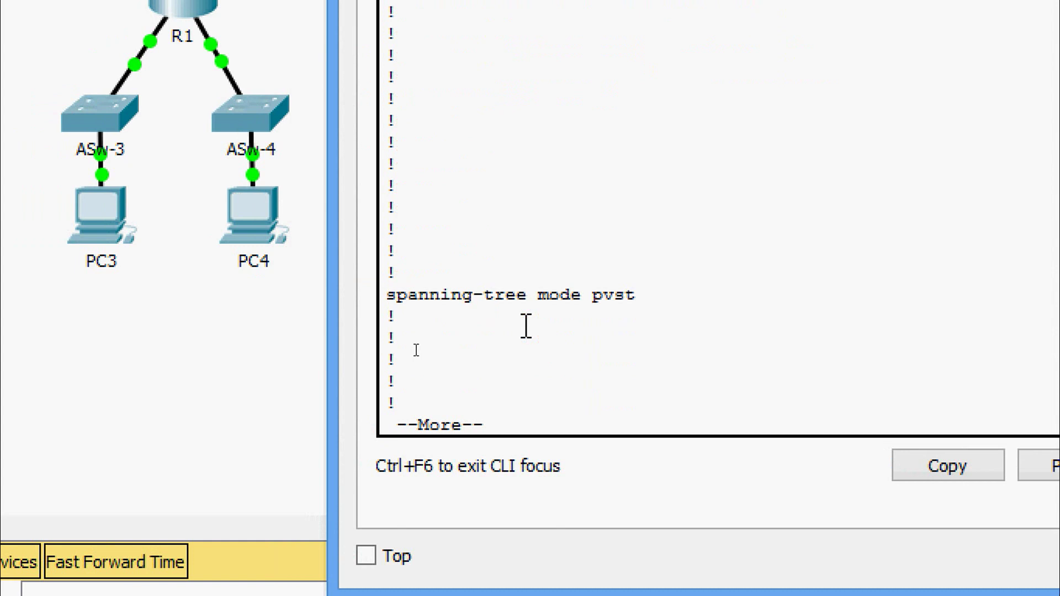
key(Return)
key(Return)
key(Return)
key(Return)
key(Return)
key(Return)
key(Return)
key(Return)
key(Return)
key(Return)
key(Return)
key(Return)
key(Return)
key(Return)
key(Return)
key(Return)
key(Return)
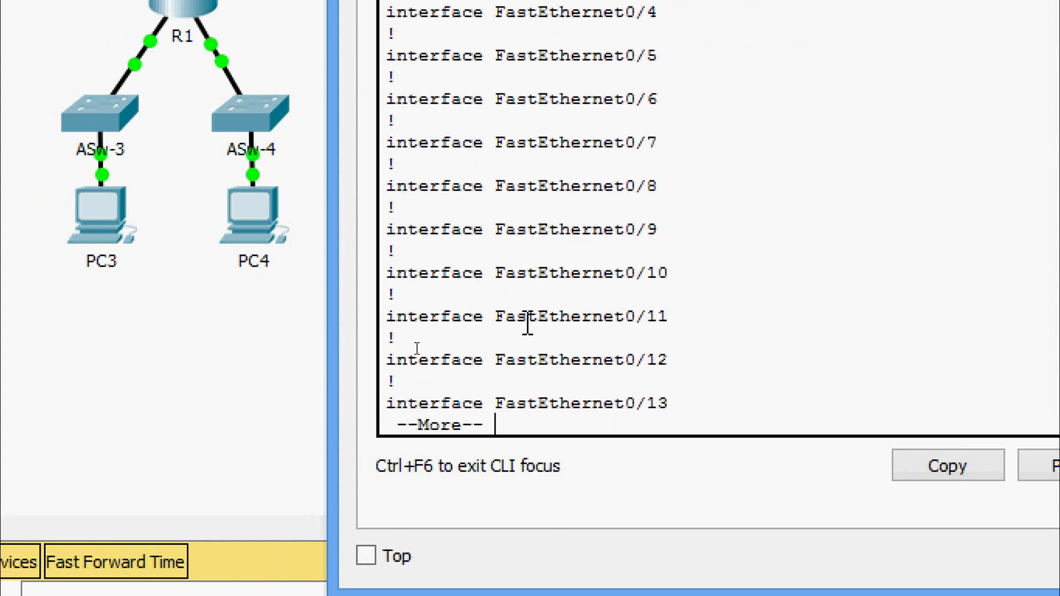
key(Return)
key(Return)
key(Return)
key(Return)
key(Return)
key(Return)
key(Return)
key(Return)
key(Return)
key(Return)
key(Return)
key(Return)
key(Return)
key(Return)
key(Return)
key(Return)
key(Return)
key(Return)
key(Return)
key(Return)
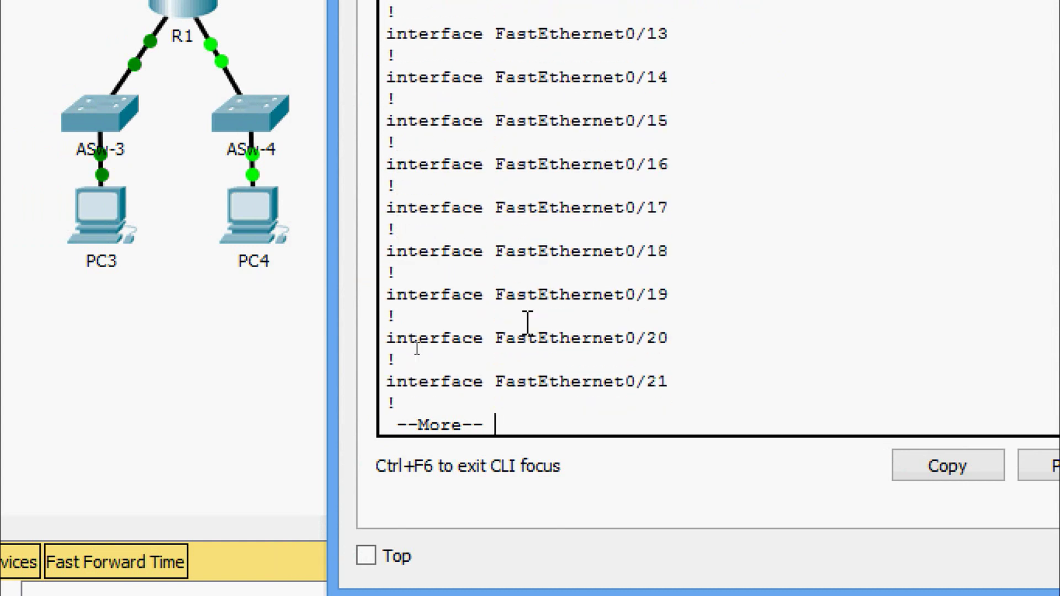
key(Return)
key(Return)
key(Return)
key(Return)
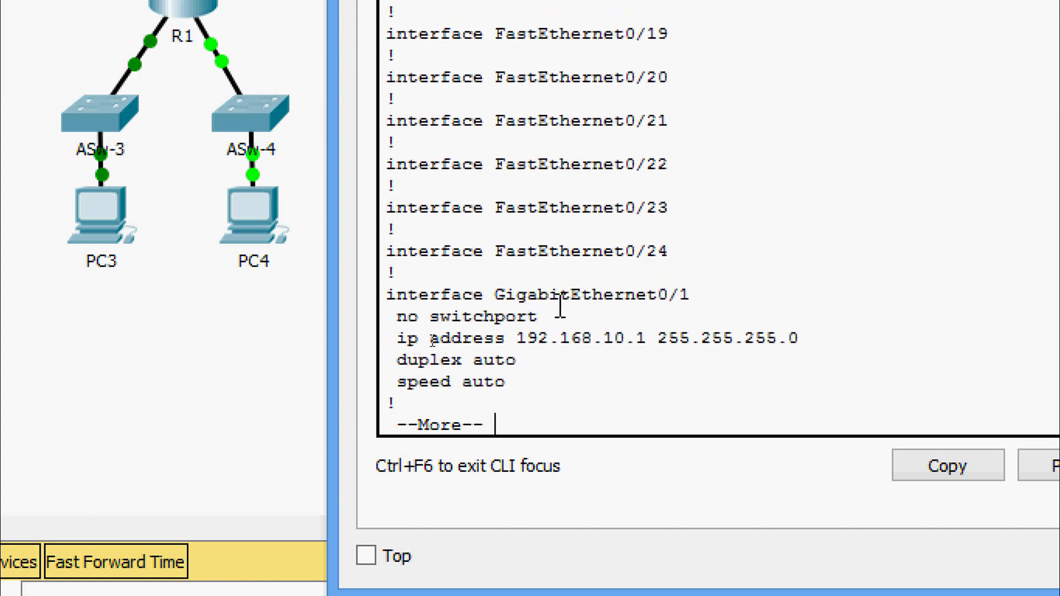
Step: Examine the no switchport and ip address lines of D1's GigabitEthernet0/1 and continue to those of GigabitEthernet0/2
drag(551, 316, 599, 354)
click(782, 353)
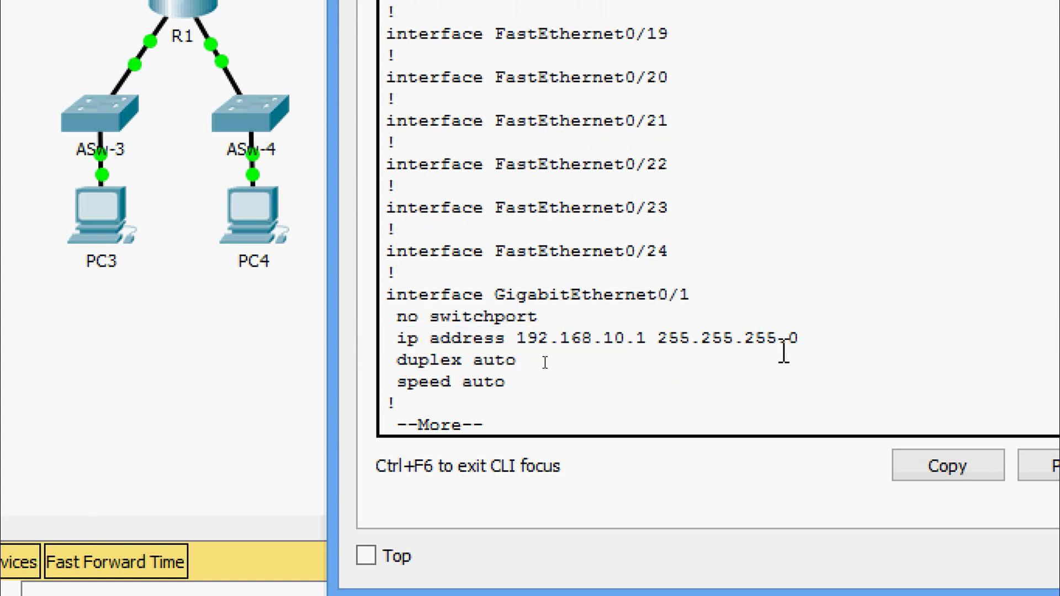
key(Return)
key(Return)
key(Return)
key(Return)
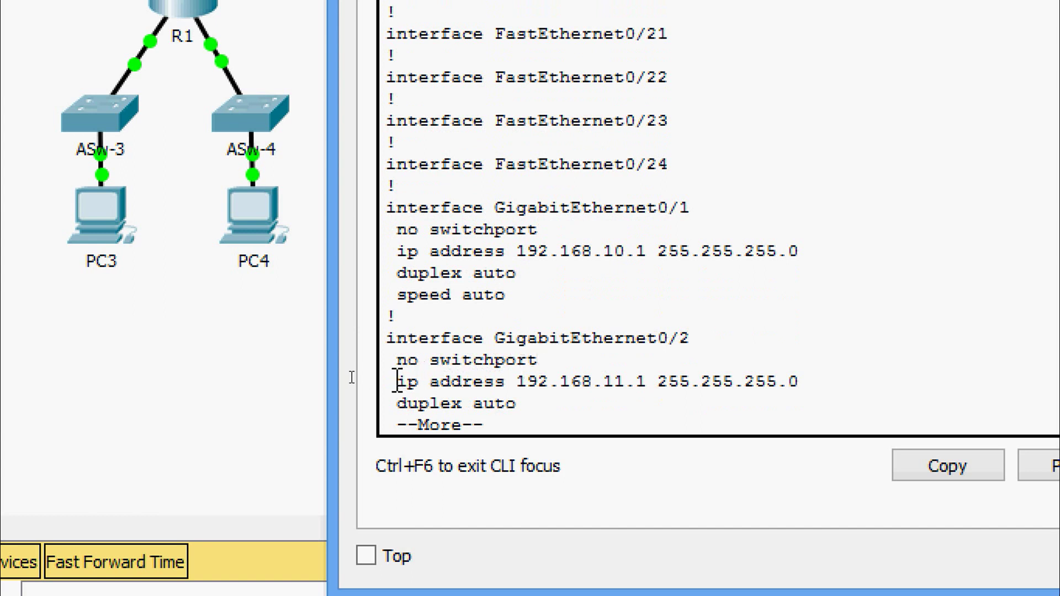
Step: Page through the rest of D1's running configuration, from the Vlan1 interface to the end
key(Return)
key(Return)
key(Return)
key(Return)
key(Return)
key(Return)
key(Return)
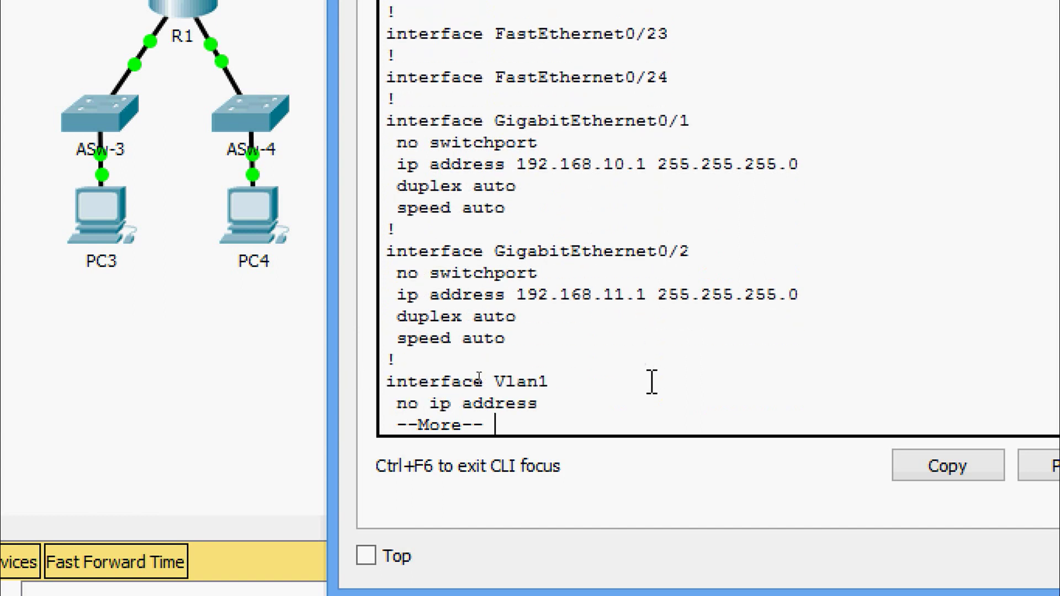
key(Return)
key(Return)
key(Return)
key(Return)
key(Return)
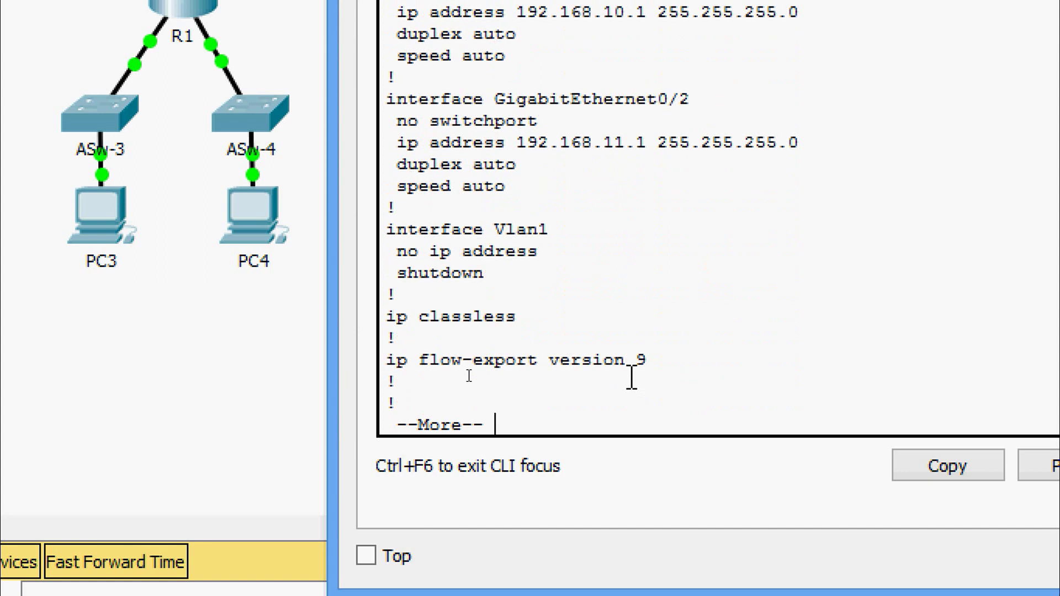
key(Return)
key(Return)
key(Return)
key(Return)
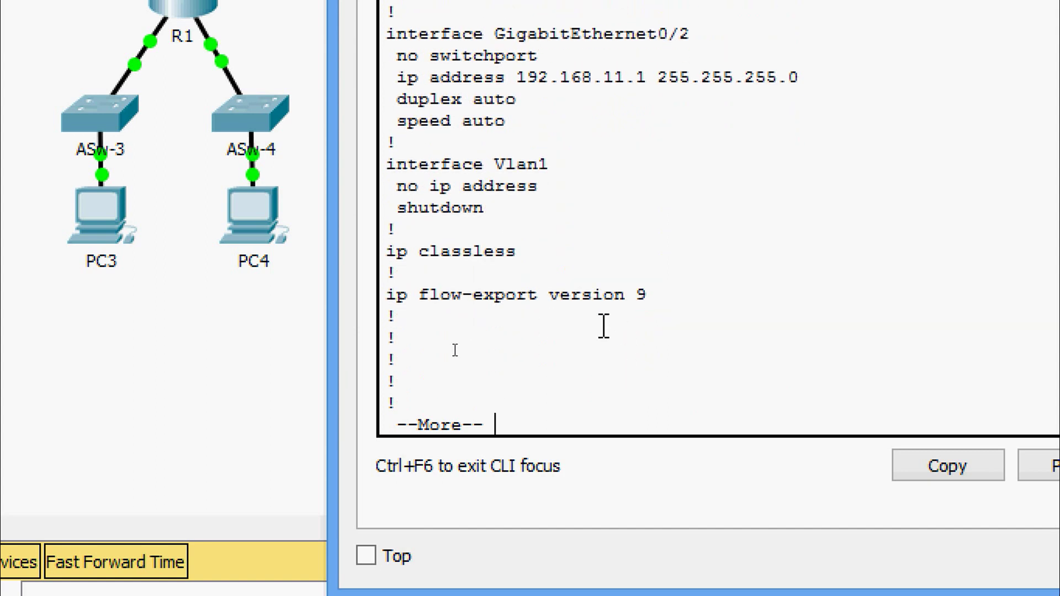
key(Return)
key(Return)
key(space)
key(Return)
key(Return)
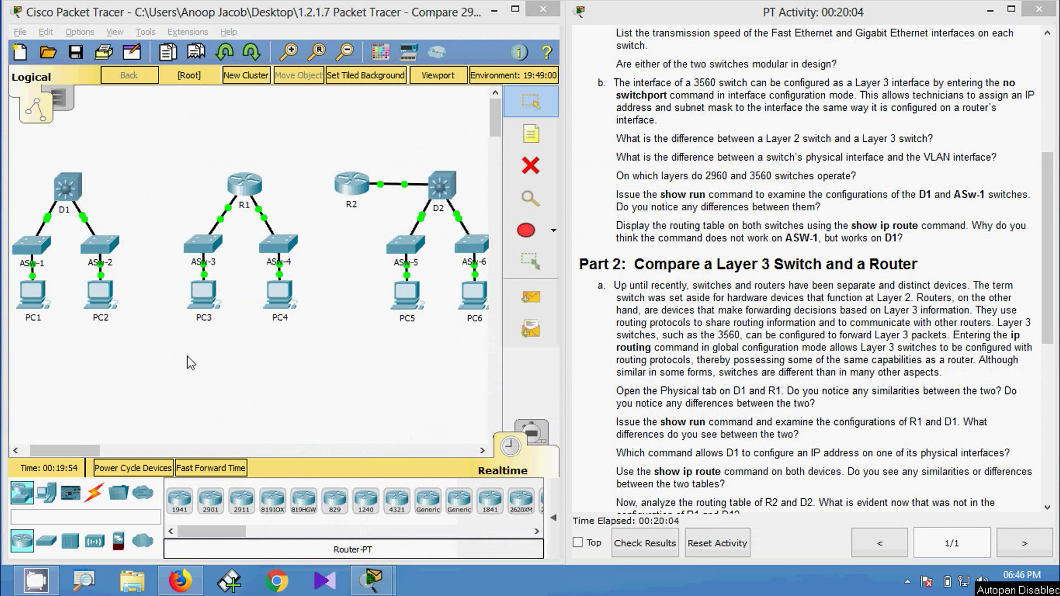
Step: Reopen the command line of switch ASw-1 and try to display its routing table with show ip route
click(32, 246)
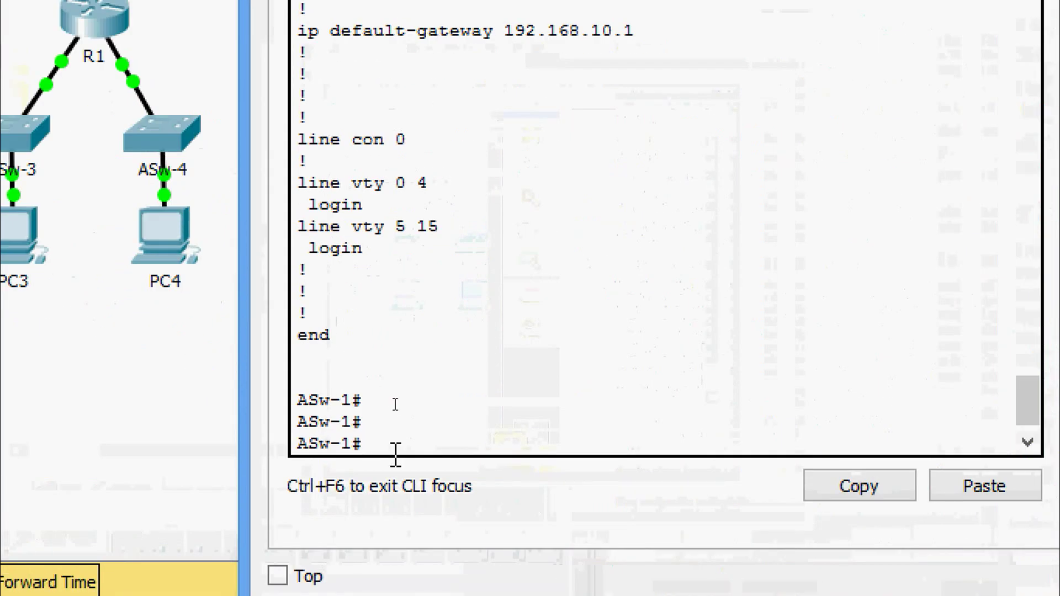
key(Return)
text(sh)
key(Tab)
text(i)
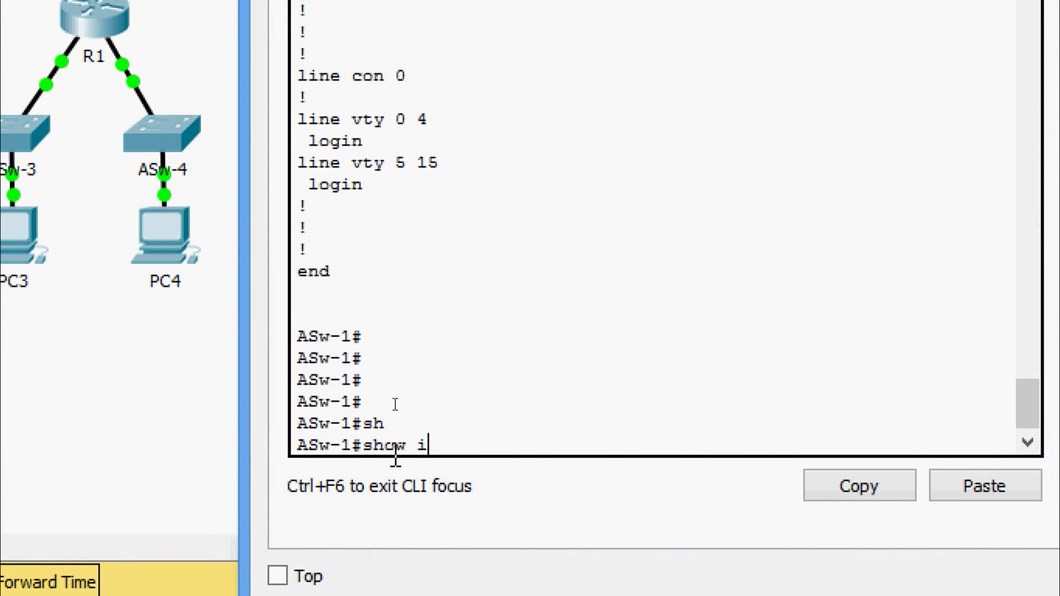
text(p rou)
key(Tab)
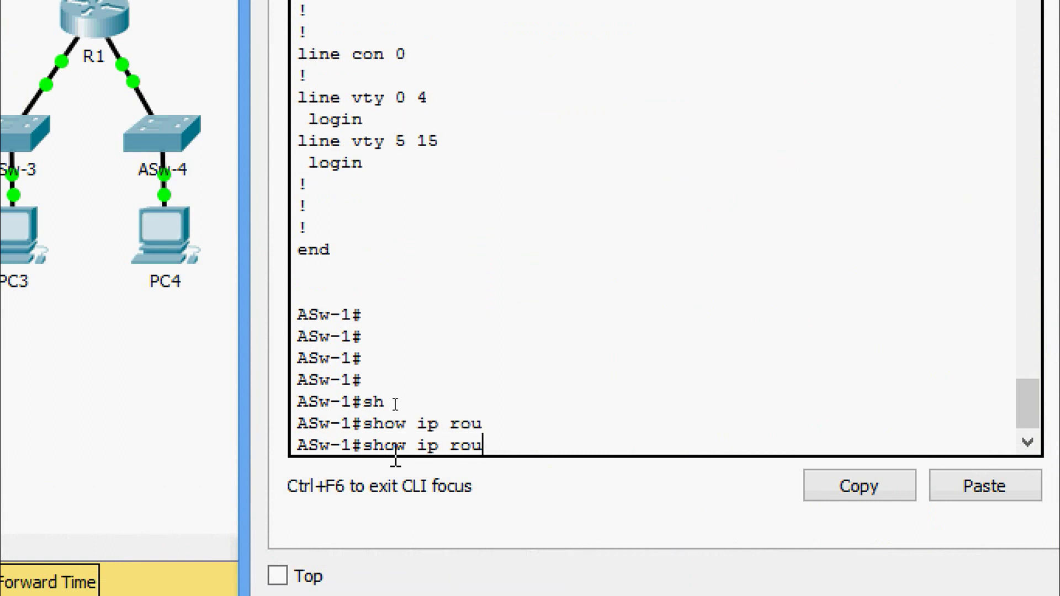
text(?)
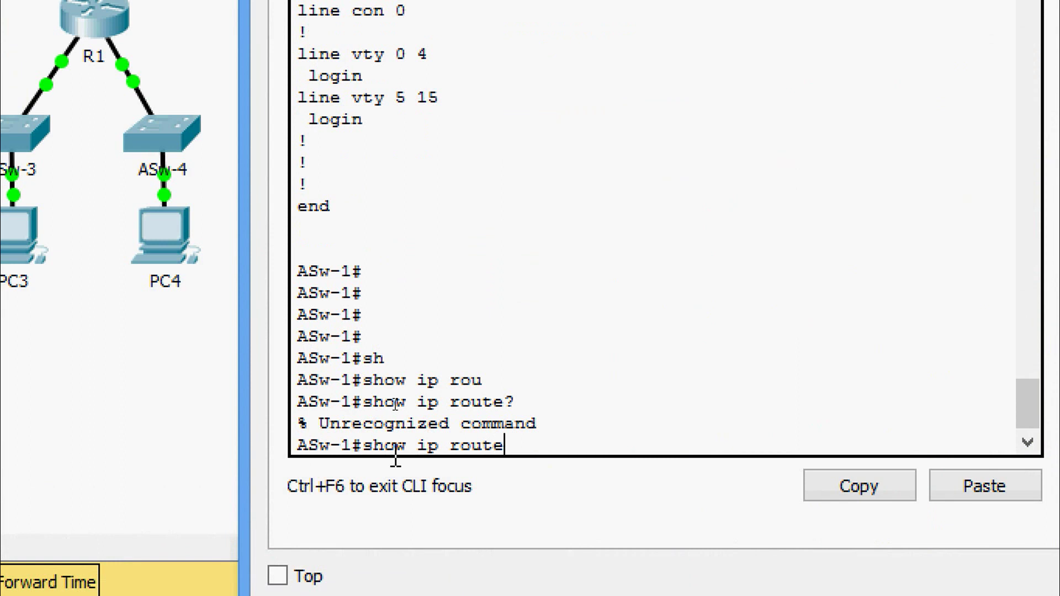
key(Return)
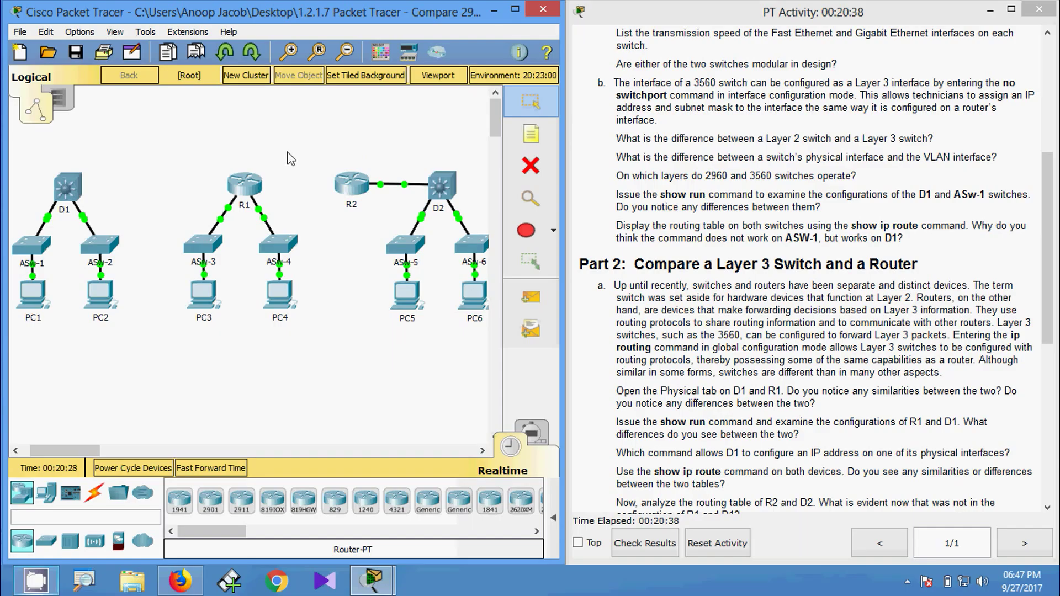
Step: Reopen the command line of switch D1 and display its routing table with show ip route
click(67, 190)
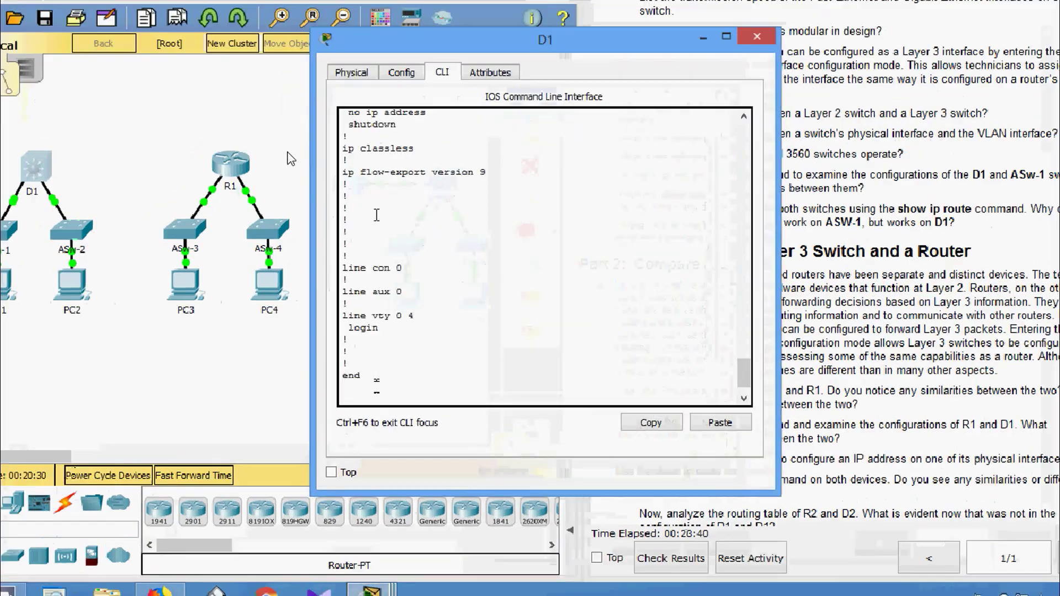
key(Return)
key(Return)
key(Return)
key(Return)
key(Return)
key(Return)
text(s)
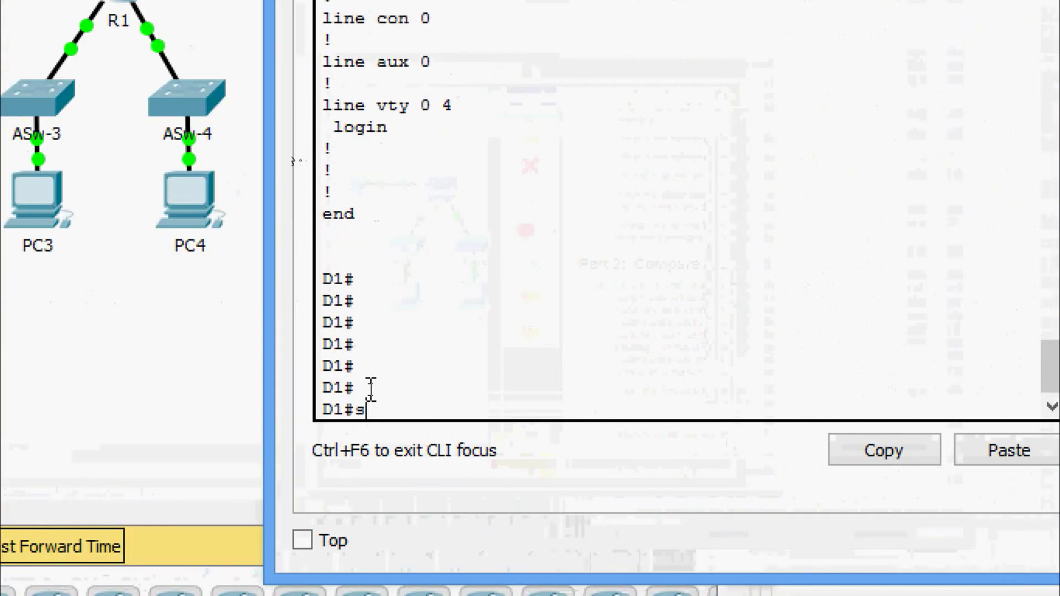
text(h)
key(Tab)
text(ip rou)
key(Tab)
key(Return)
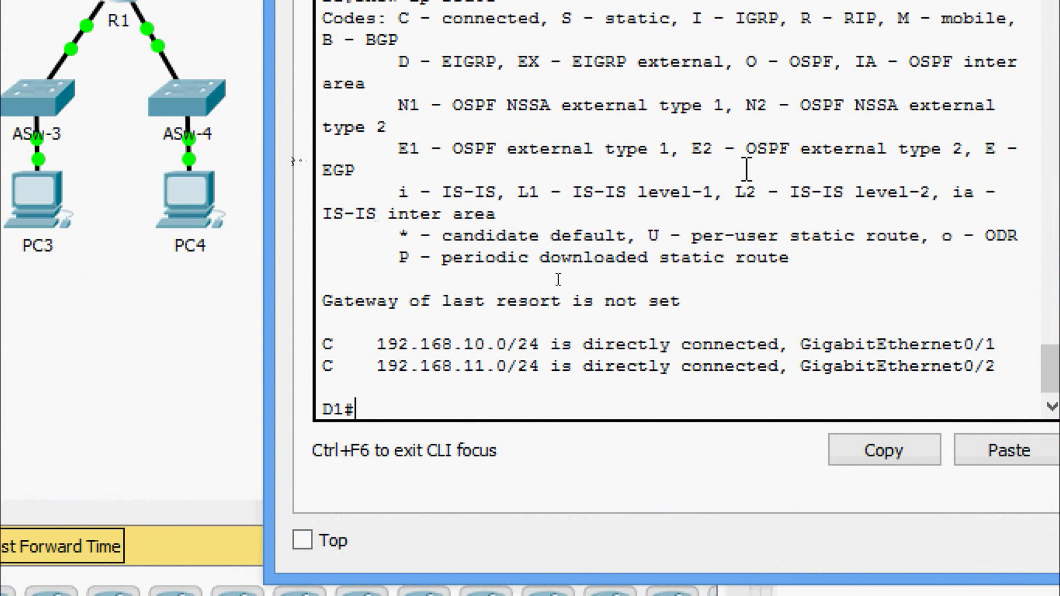
key(Return)
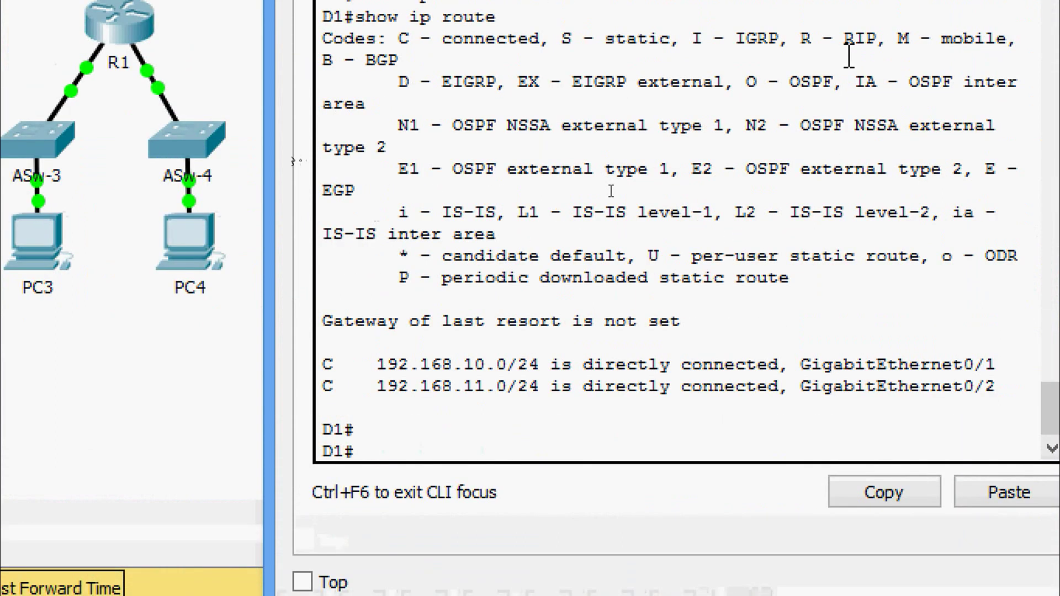
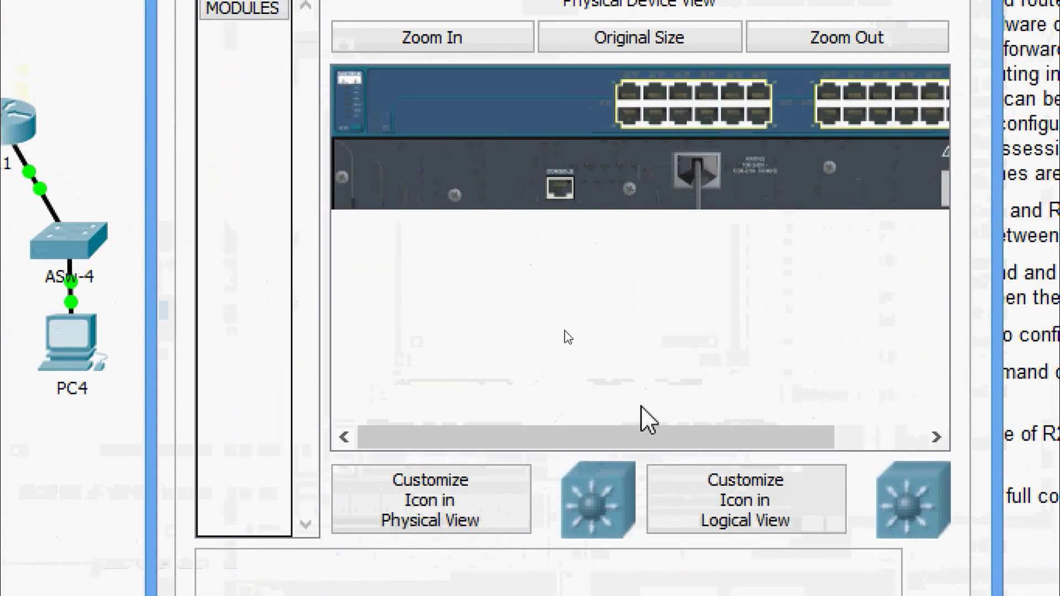
Step: Examine D1's full chassis in its physical device view, and compare it with the modules and chassis of router R1
drag(643, 442, 810, 449)
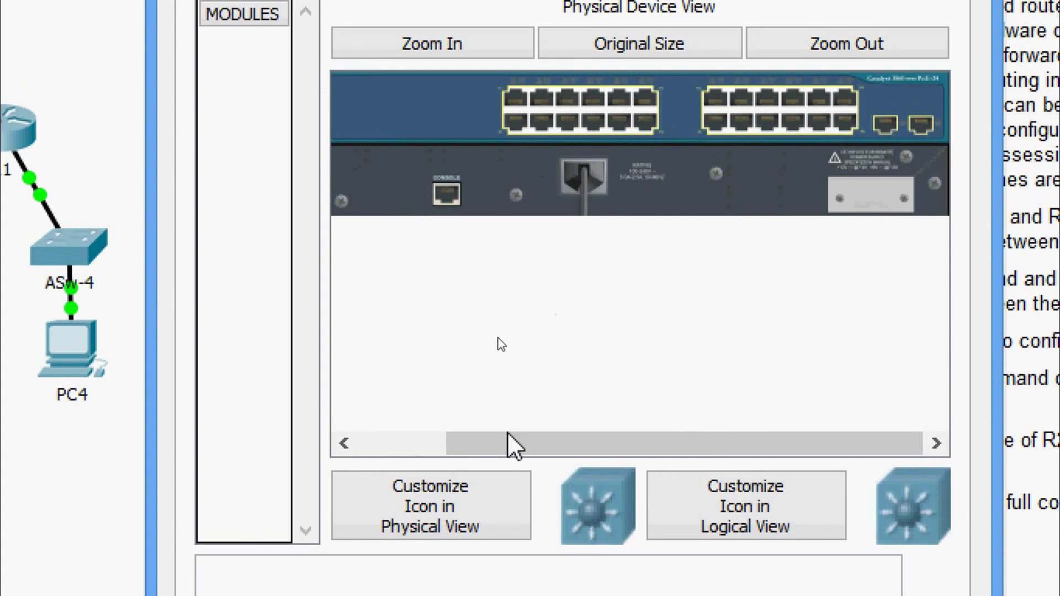
drag(469, 442, 371, 438)
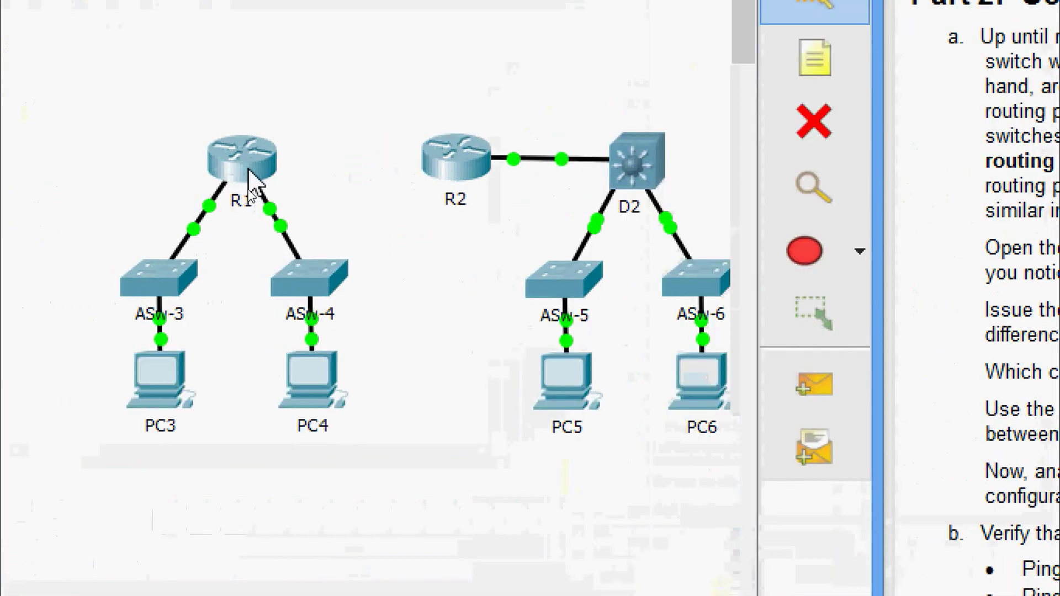
click(253, 190)
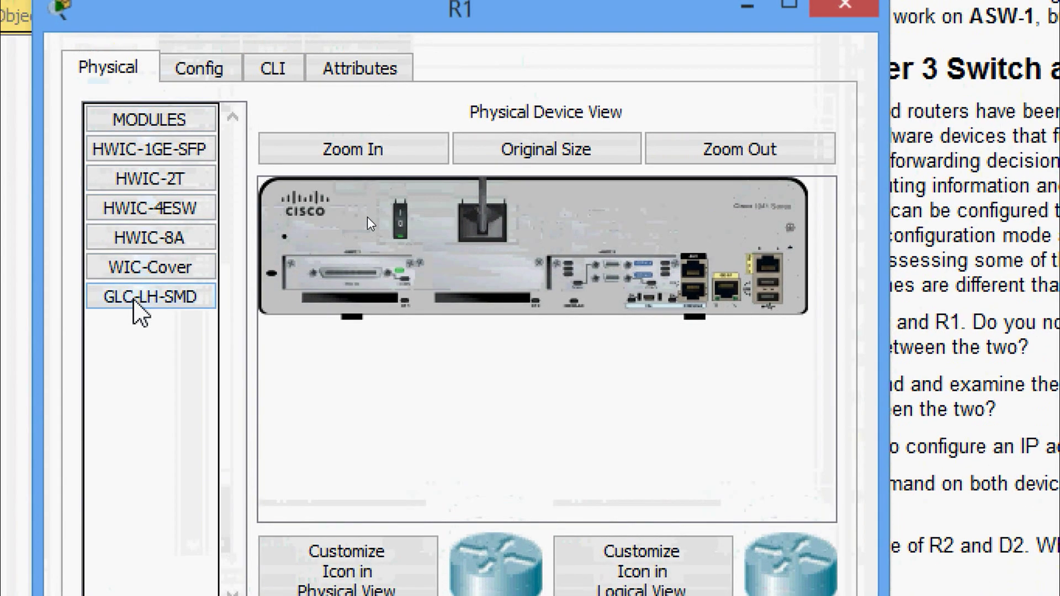
drag(138, 312, 485, 403)
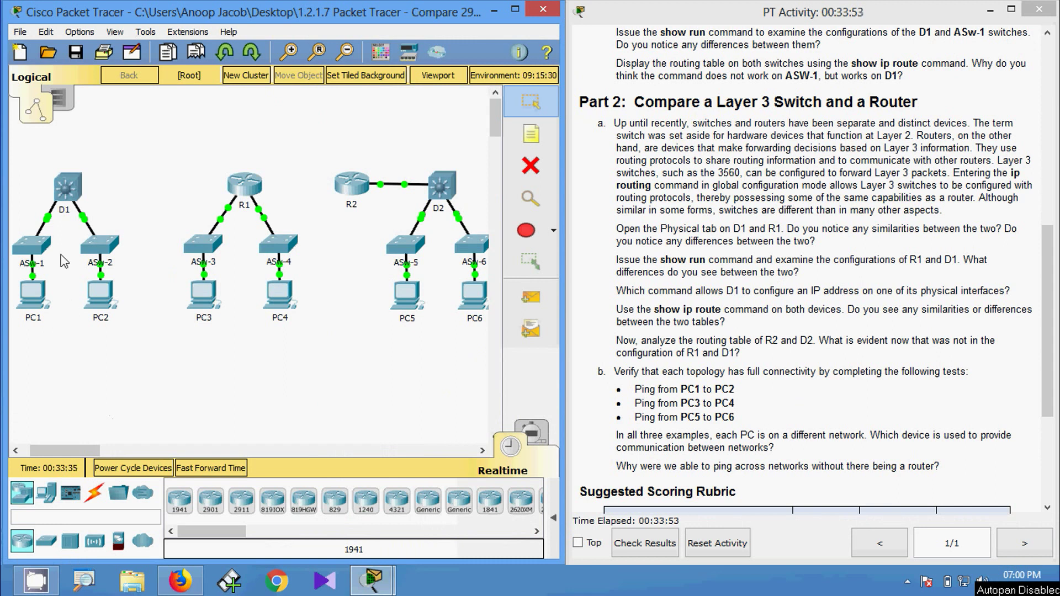
Step: Open the command line of switch D1 and enter privileged EXEC mode with enable
click(64, 193)
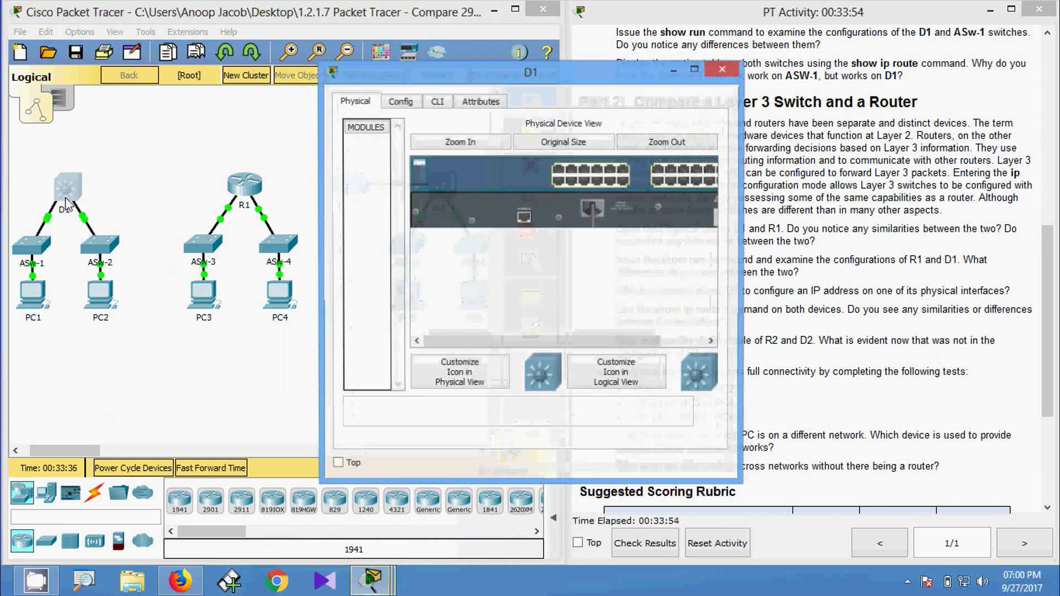
click(437, 102)
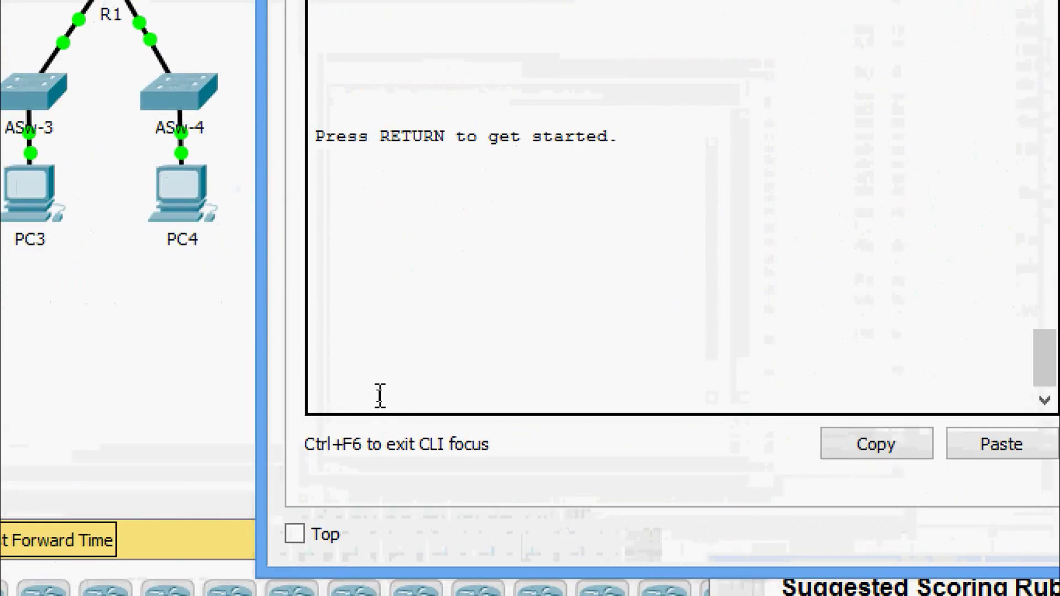
key(Return)
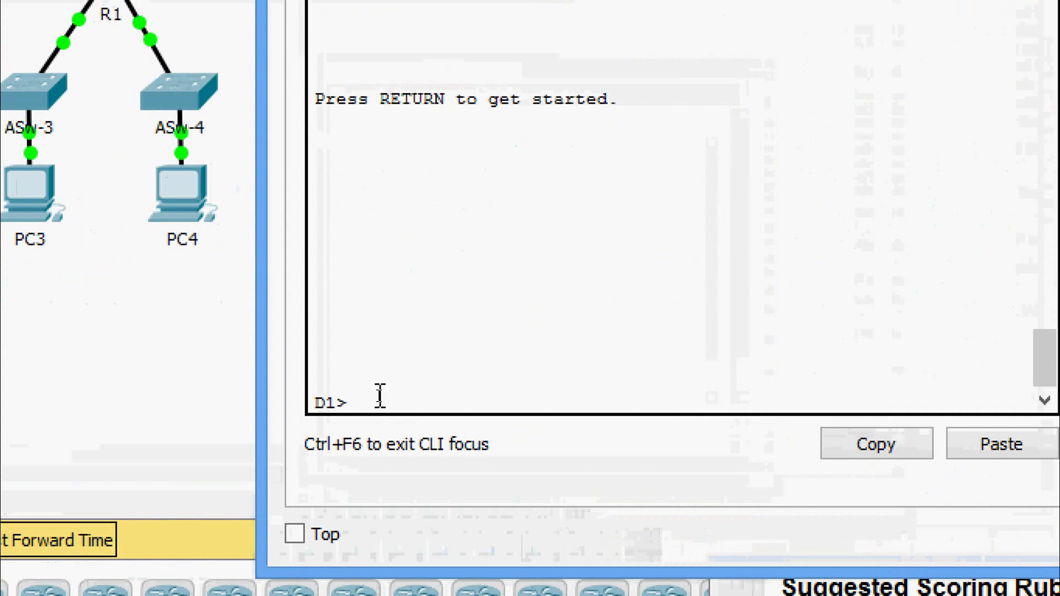
text(ena)
key(Tab)
key(Return)
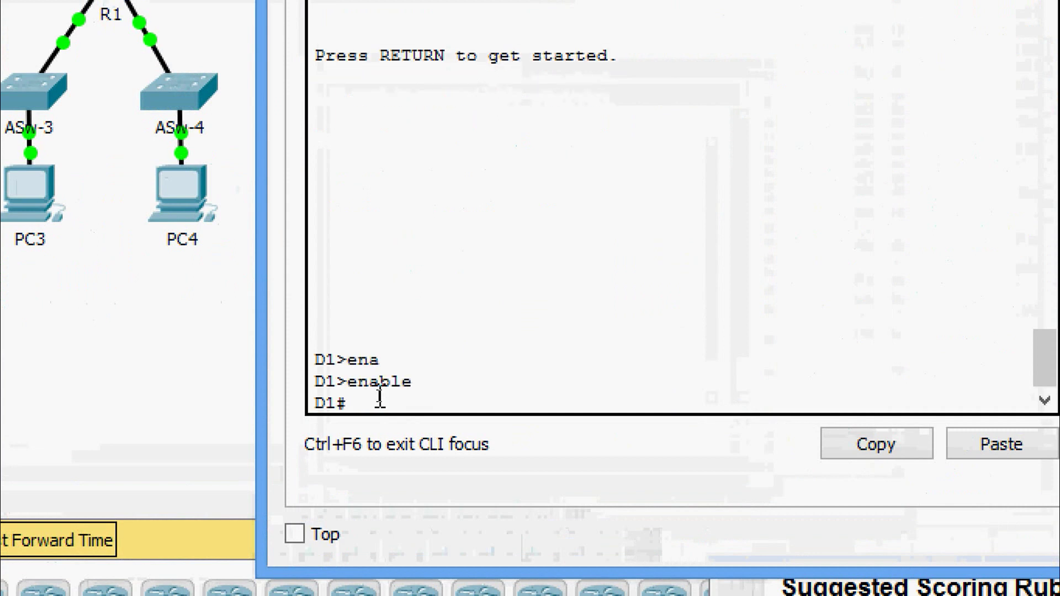
Step: Display D1's running configuration with show running-config for comparison with R1
text(sh)
key(Tab)
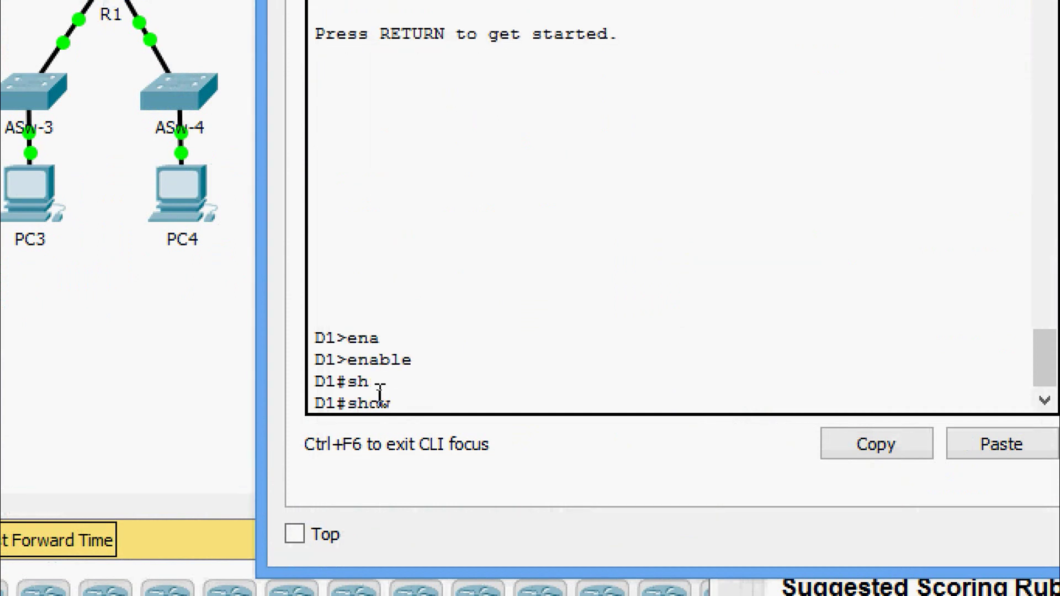
text(ru)
key(Tab)
key(Return)
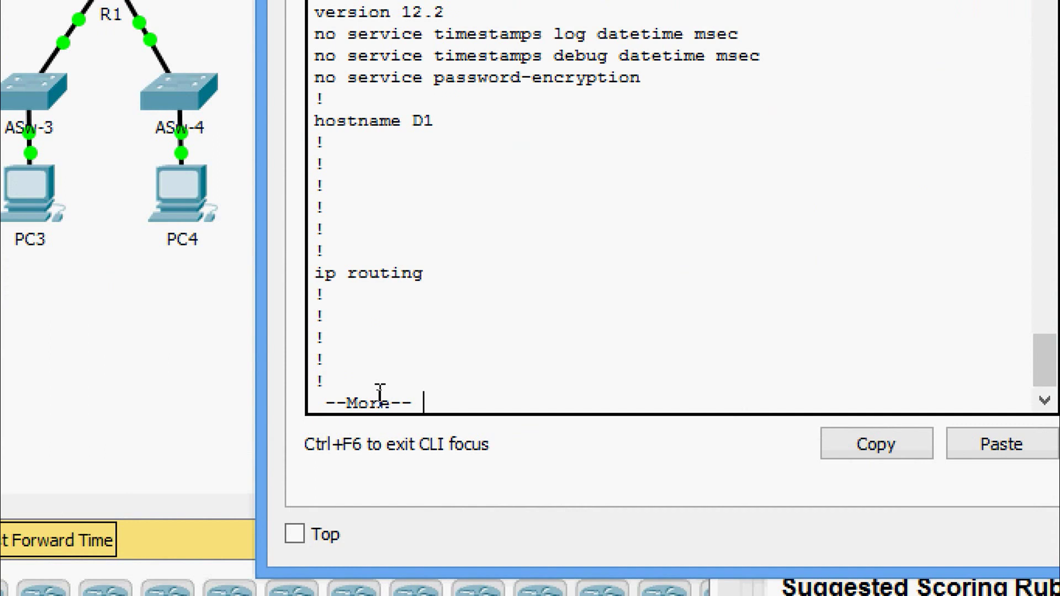
Step: Page through D1's running configuration from the ip routing line to the GigabitEthernet0/1 and GigabitEthernet0/2 interface sections
drag(426, 274, 316, 297)
key(Return)
key(Return)
key(Return)
key(Return)
key(Return)
key(Return)
key(Return)
key(Return)
key(Return)
key(Return)
key(Return)
key(Return)
key(Return)
key(Return)
key(Return)
key(Return)
key(Return)
key(Return)
key(Return)
key(Return)
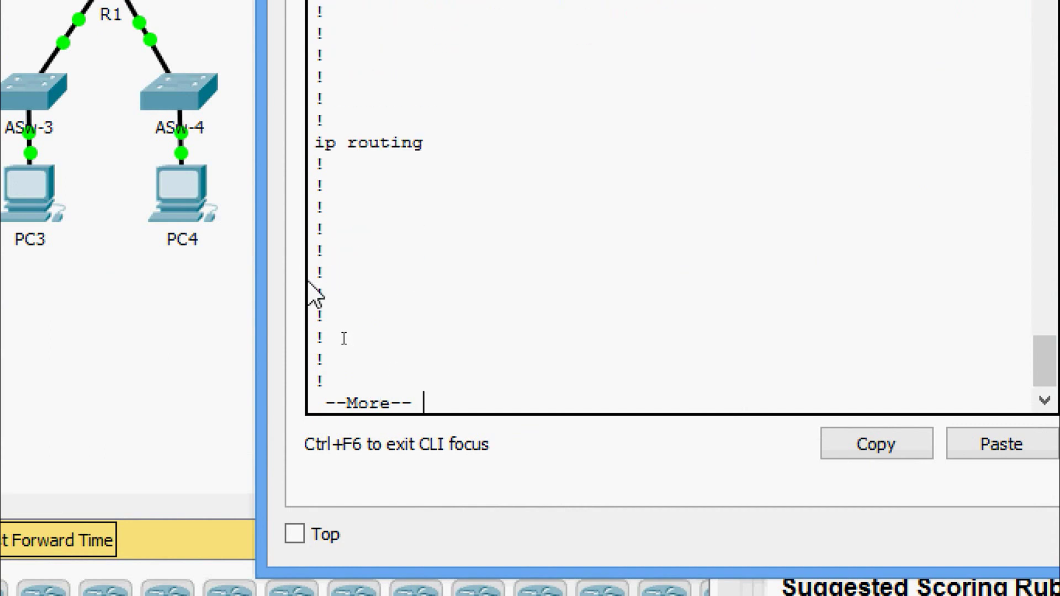
key(Return)
key(Return)
key(Return)
key(Return)
key(Return)
key(Return)
key(Return)
key(Return)
key(Return)
key(Return)
key(Return)
key(Return)
key(Return)
key(Return)
key(Return)
key(Return)
key(Return)
key(Return)
key(Return)
key(Return)
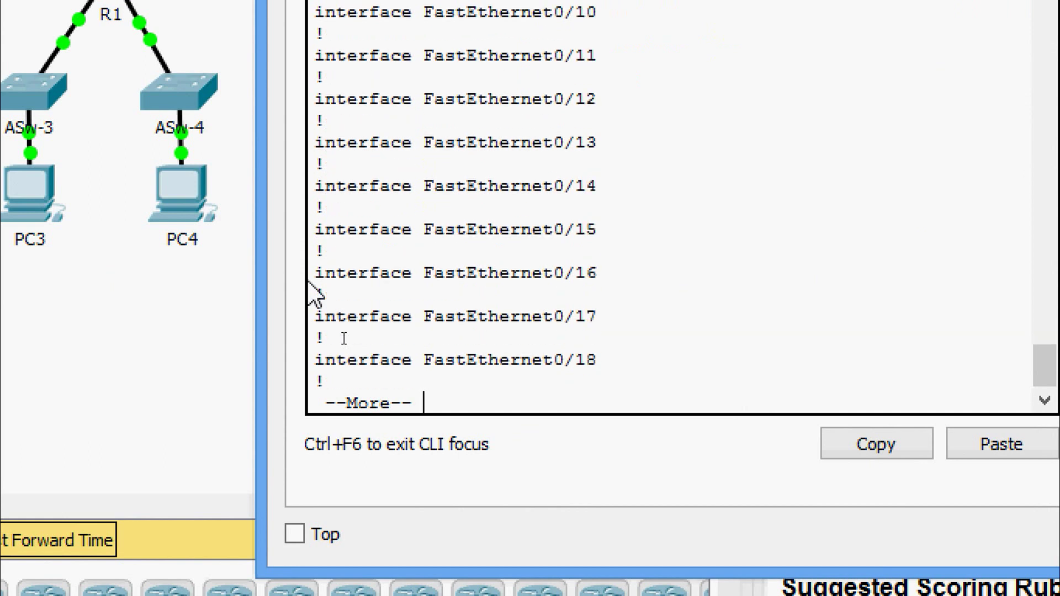
key(Return)
key(Return)
key(Return)
key(Return)
key(Return)
key(Return)
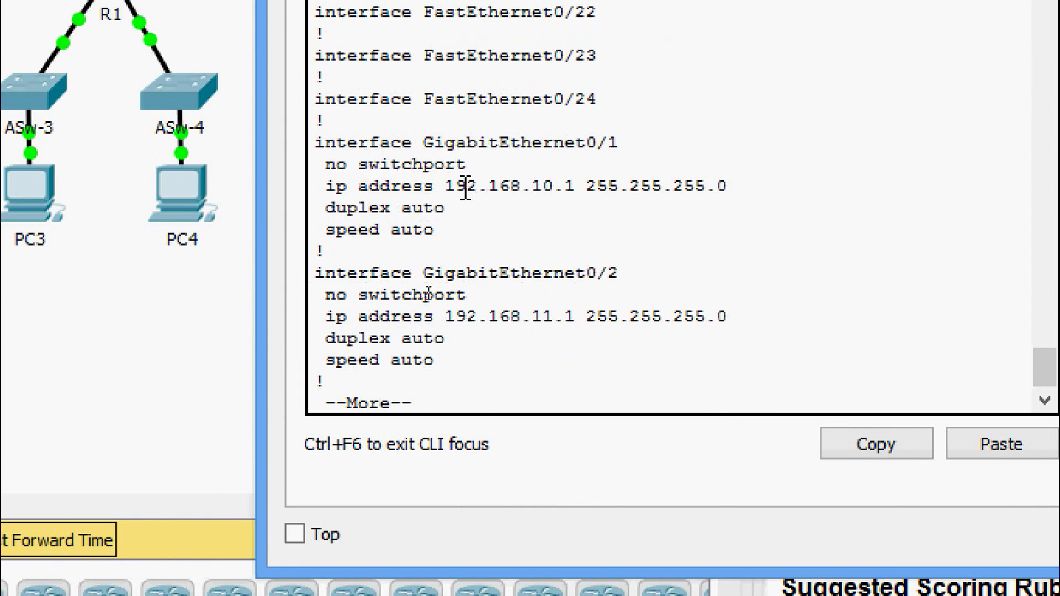
Step: Examine the IP address and no switchport lines under GigabitEthernet0/1 and GigabitEthernet0/2 in D1's configuration
drag(521, 187, 585, 196)
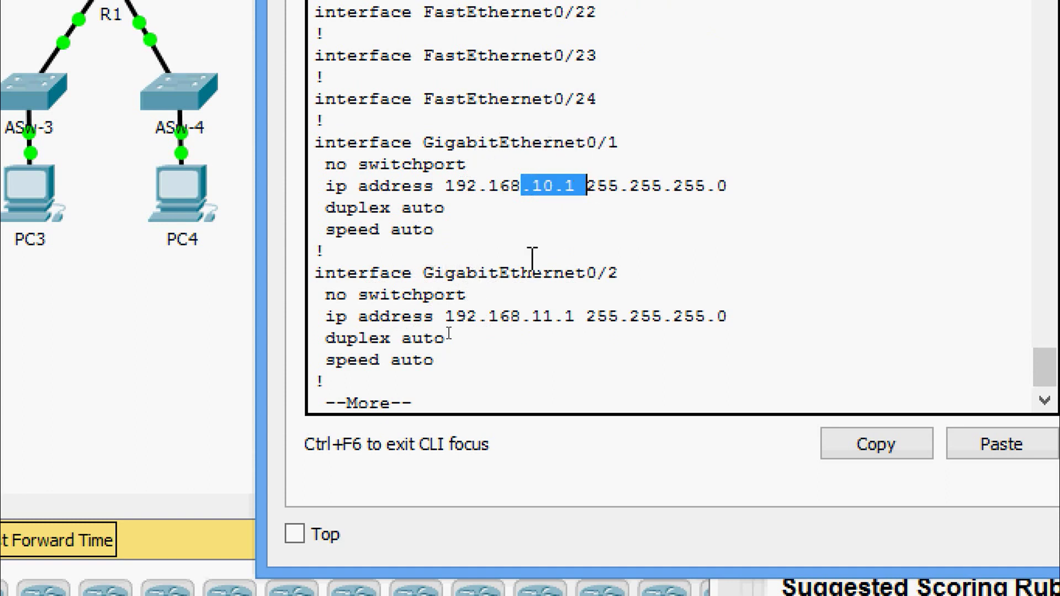
drag(478, 318, 582, 322)
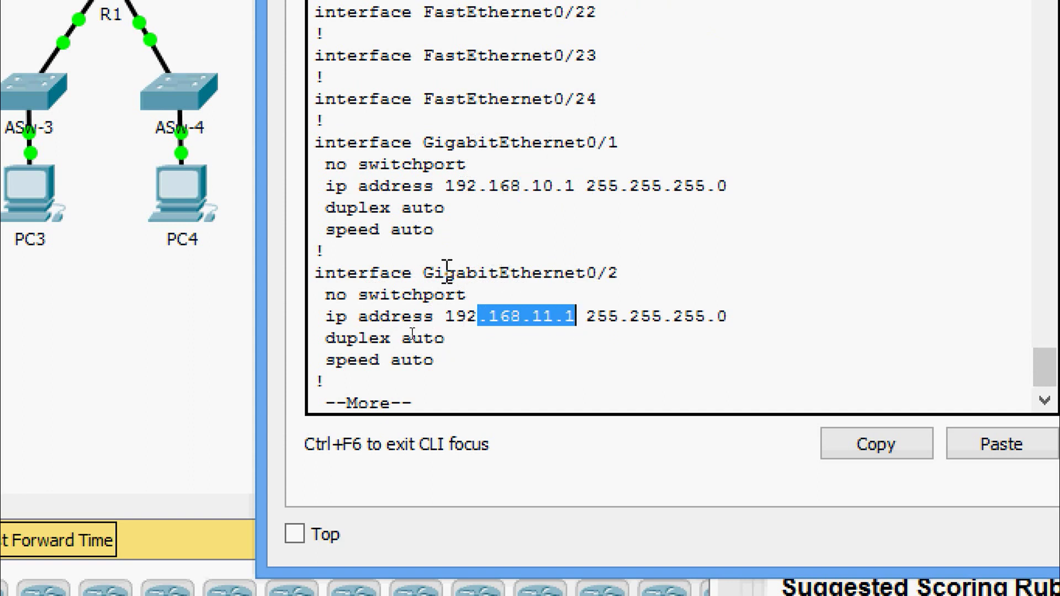
drag(445, 273, 621, 275)
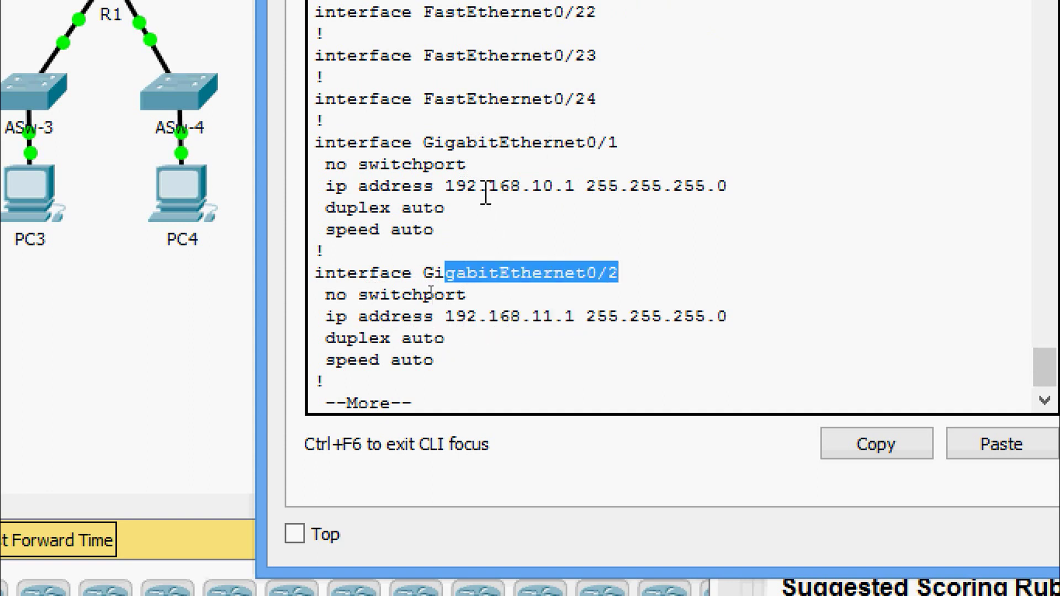
drag(479, 166, 339, 165)
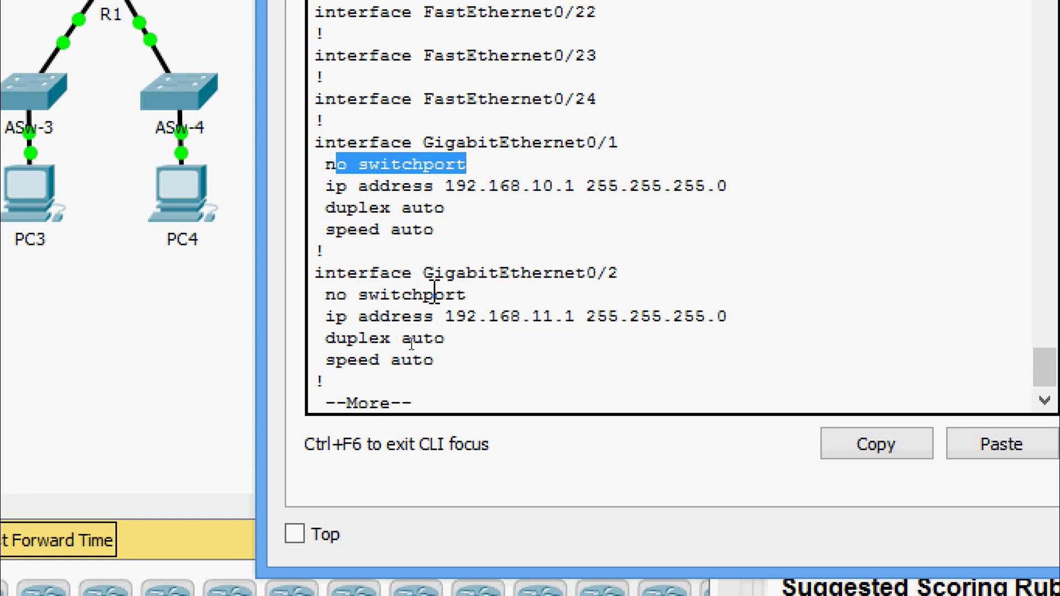
drag(467, 294, 324, 294)
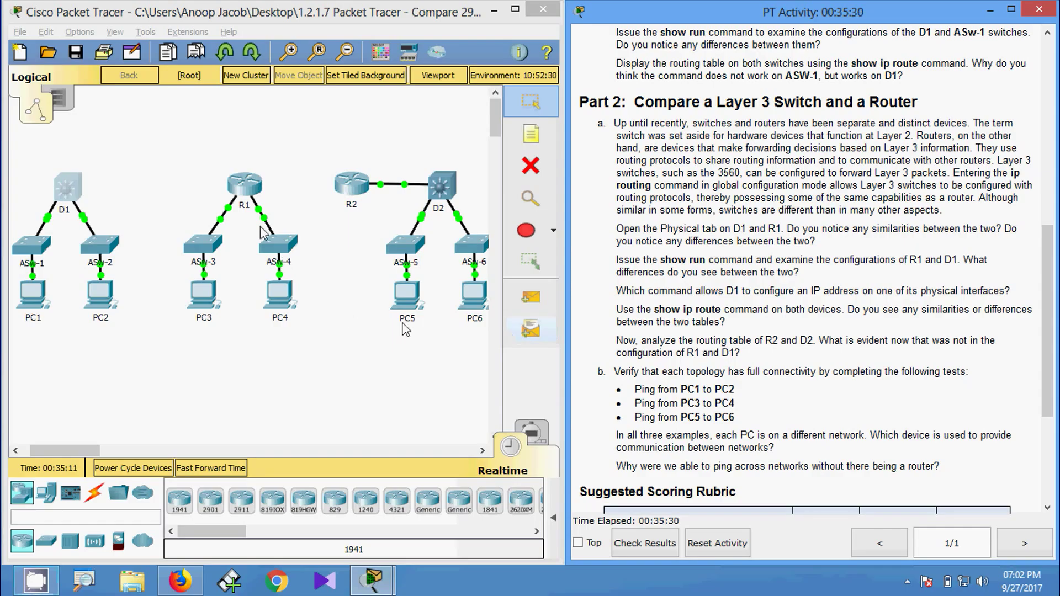
Step: Open the command line of router R1 and enter privileged EXEC mode with enable
click(244, 199)
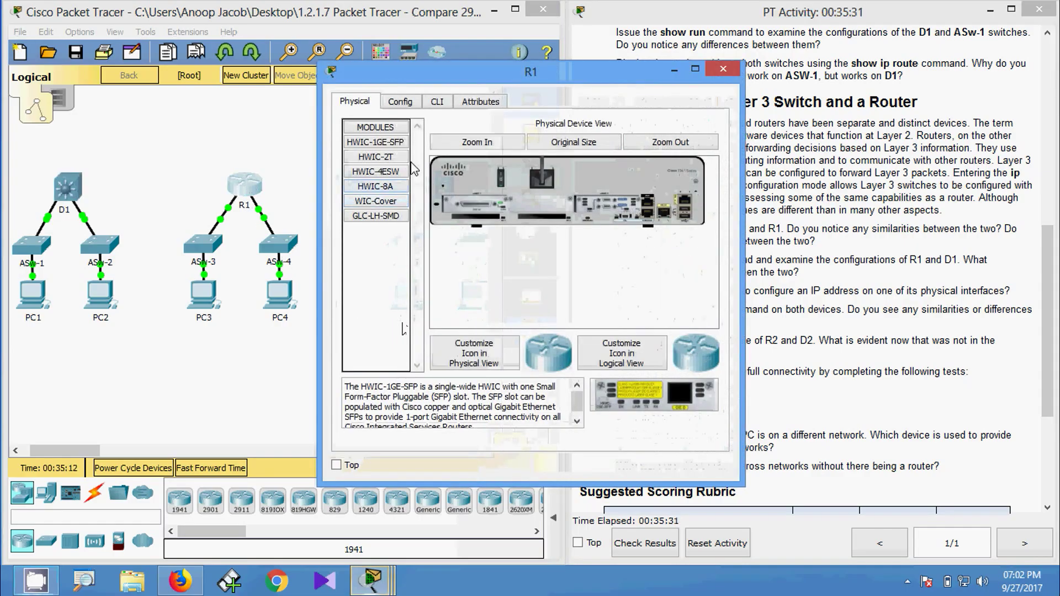
click(437, 101)
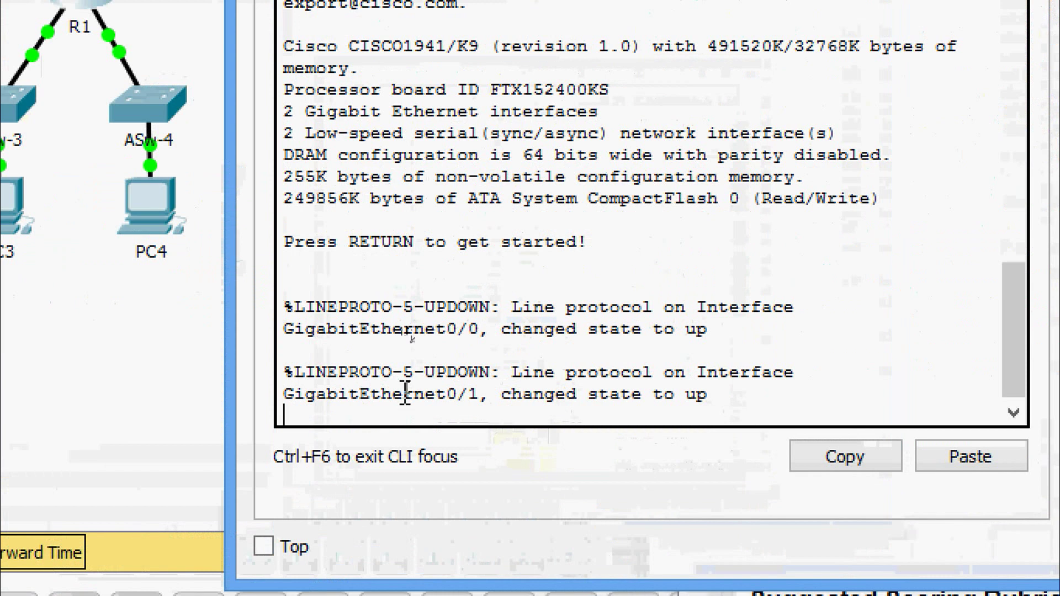
key(Return)
text(ean)
key(BackSpace)
key(BackSpace)
text(na)
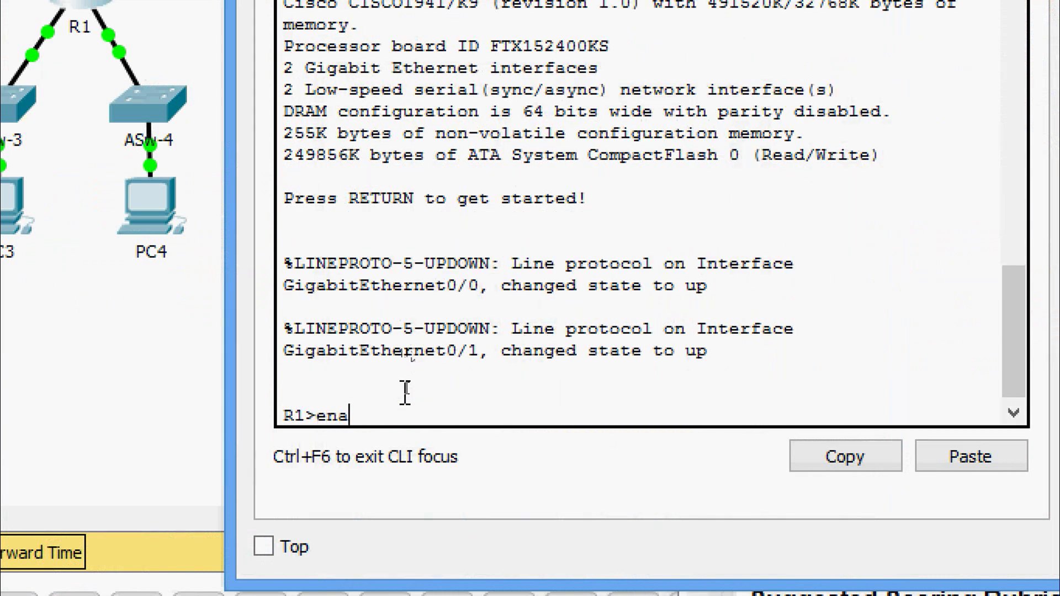
key(Tab)
key(Return)
Step: Display R1's running configuration with show running-config and page through to its GigabitEthernet and Serial0/0/0 interface sections
text(sh)
key(Tab)
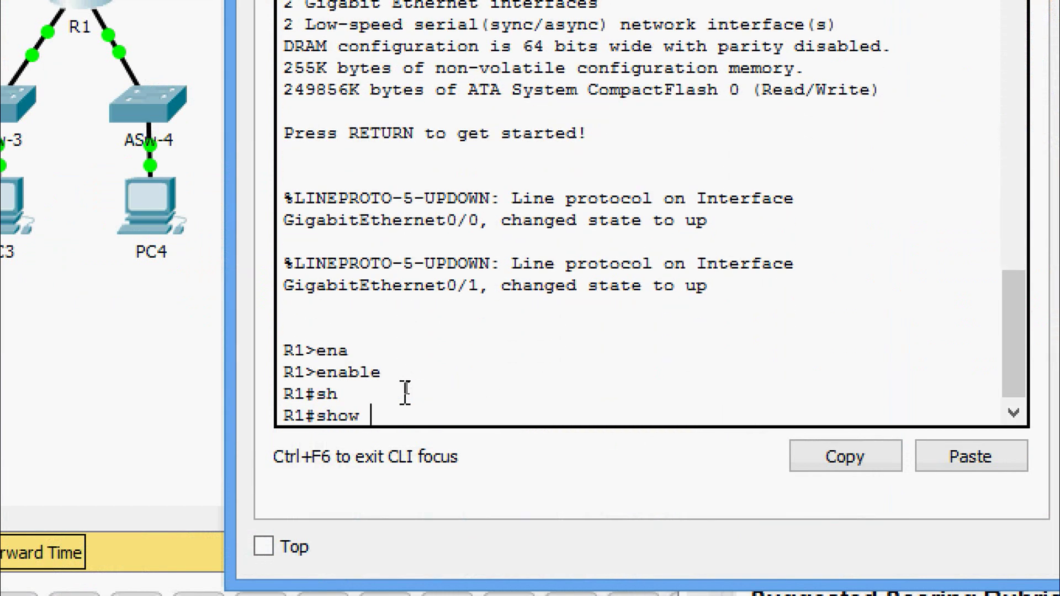
text(ru)
key(Tab)
key(Return)
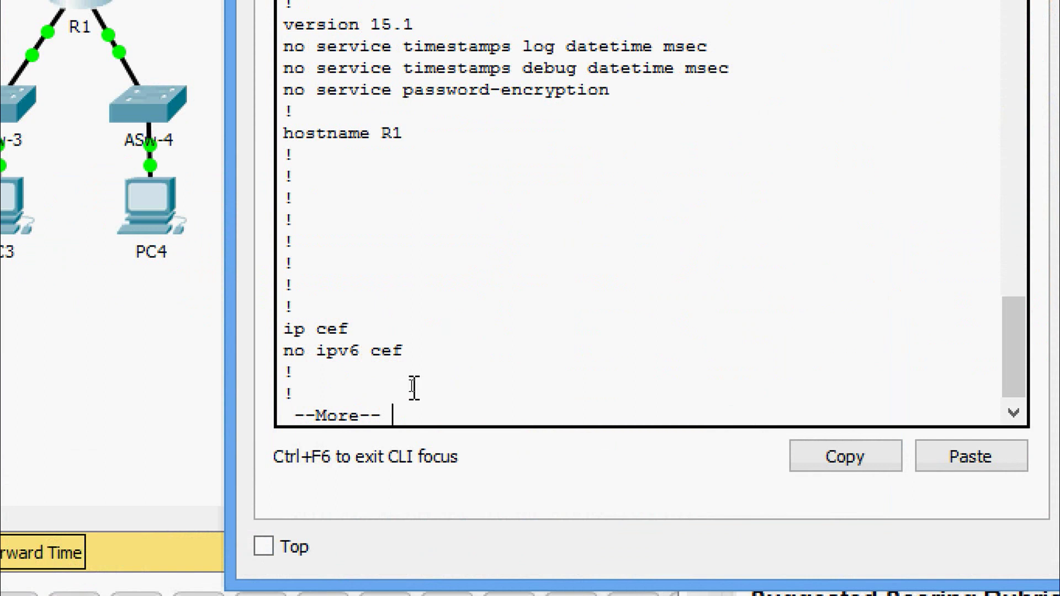
key(Return)
key(Return)
key(Return)
key(Return)
key(Return)
key(Return)
key(Return)
key(Return)
key(Return)
key(Return)
key(Return)
key(Return)
key(Return)
key(Return)
key(Return)
key(Return)
key(Return)
key(Return)
key(Return)
key(Return)
key(Return)
key(Return)
key(Return)
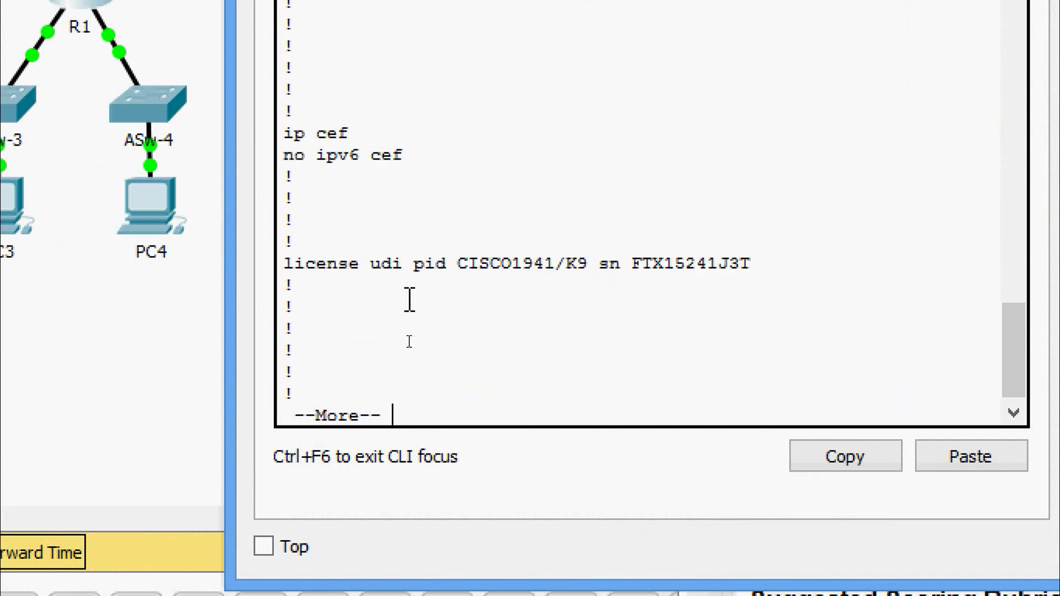
key(Return)
key(Return)
key(Return)
key(Return)
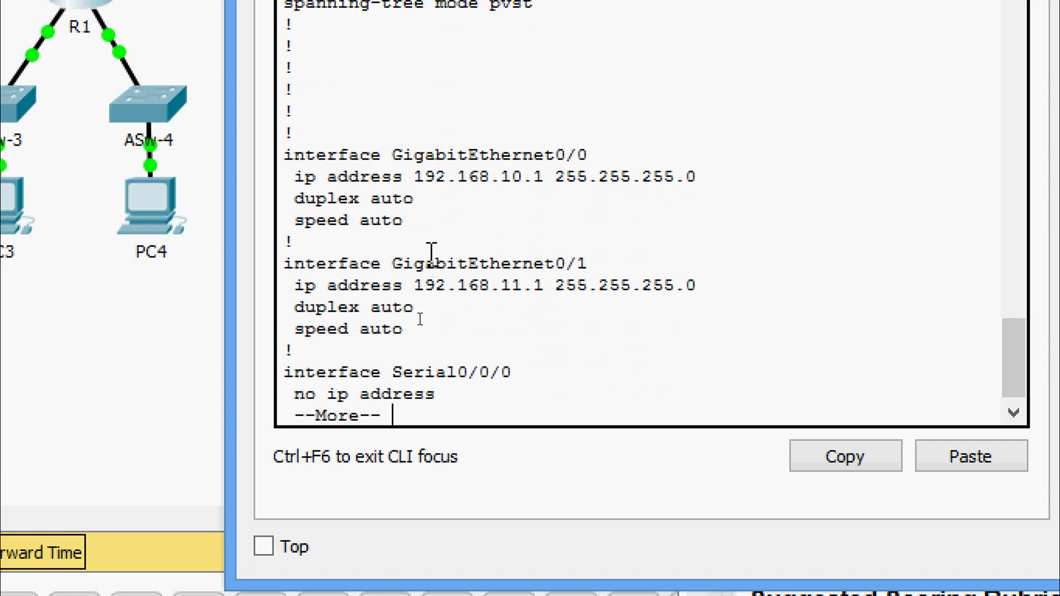
Step: Examine the names and IP addresses of GigabitEthernet0/0 and GigabitEthernet0/1 in R1's configuration for comparison with D1
drag(479, 176, 549, 176)
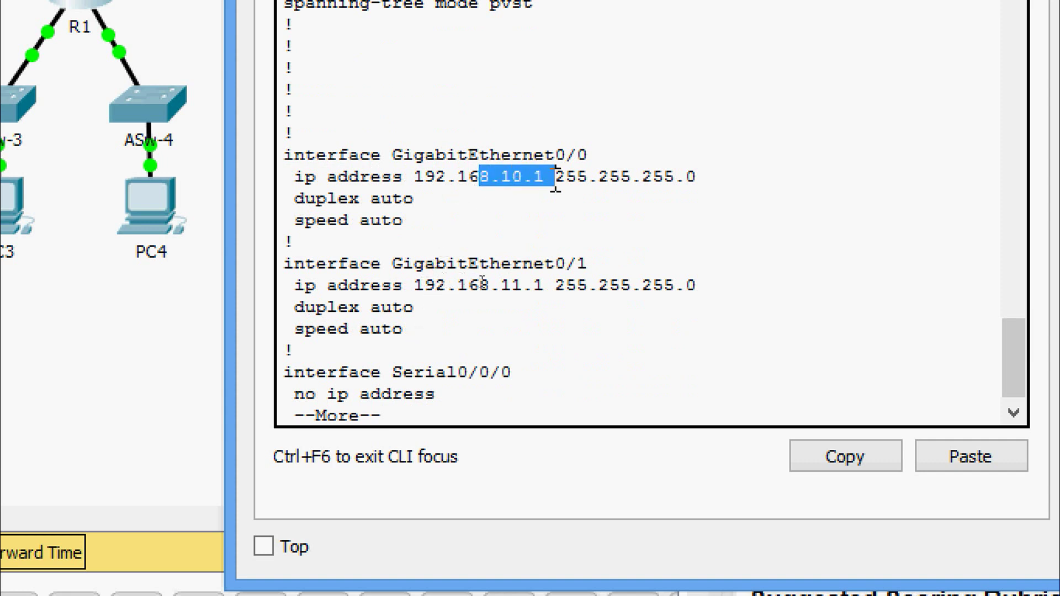
click(478, 157)
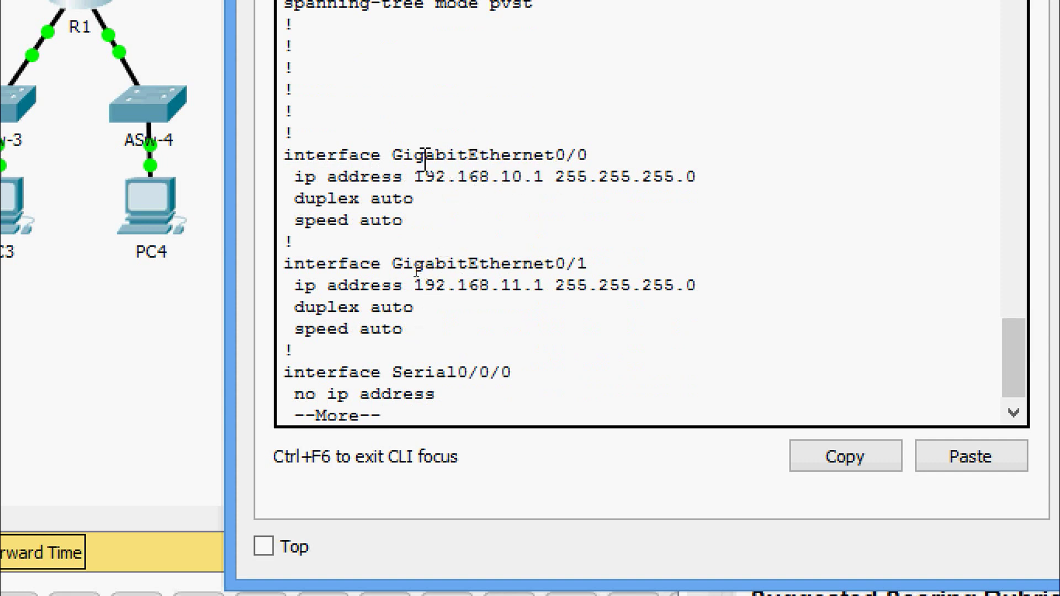
drag(415, 155, 572, 155)
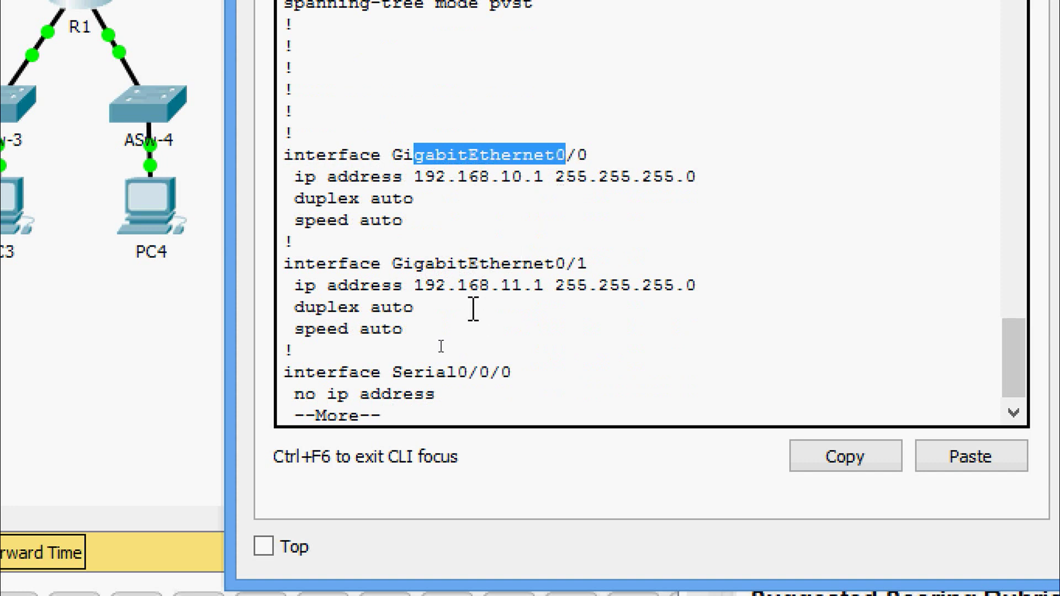
drag(489, 287, 553, 292)
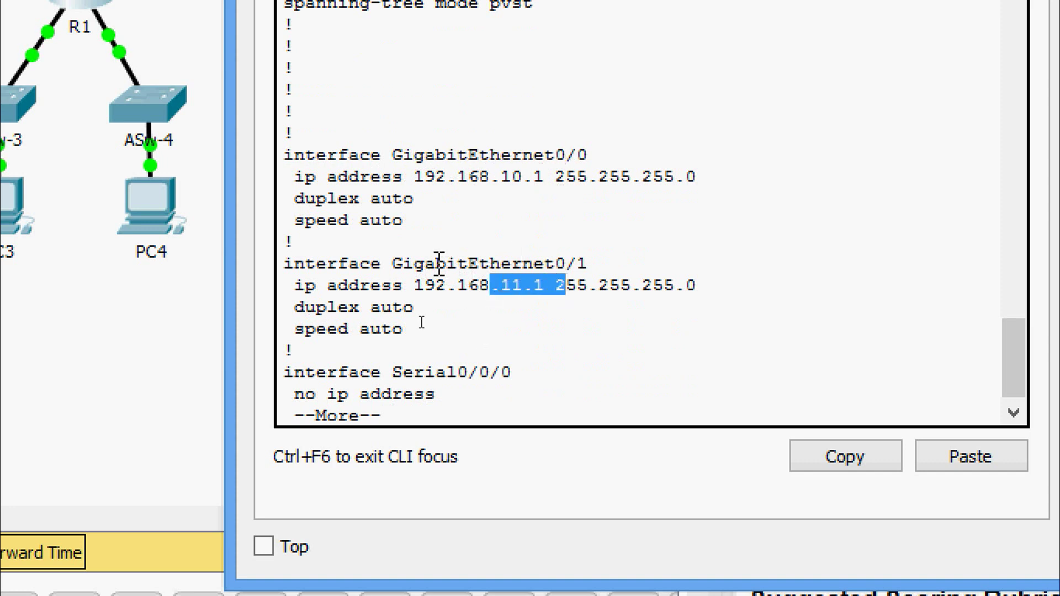
click(409, 262)
drag(410, 262, 595, 271)
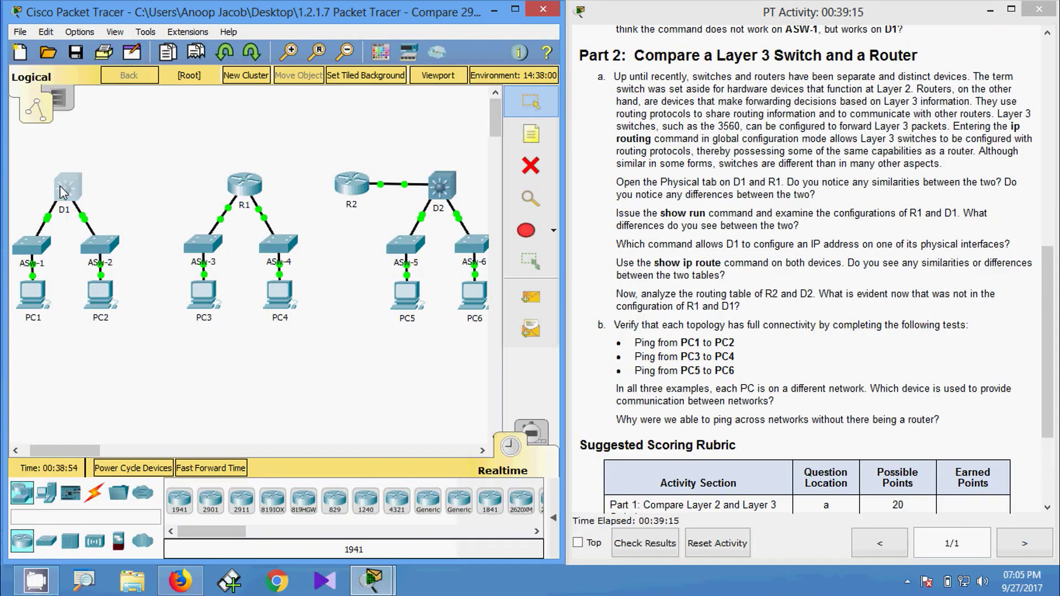
Step: Reopen D1's command line, quit the paused configuration listing, and display the routing table with show ip route
click(67, 189)
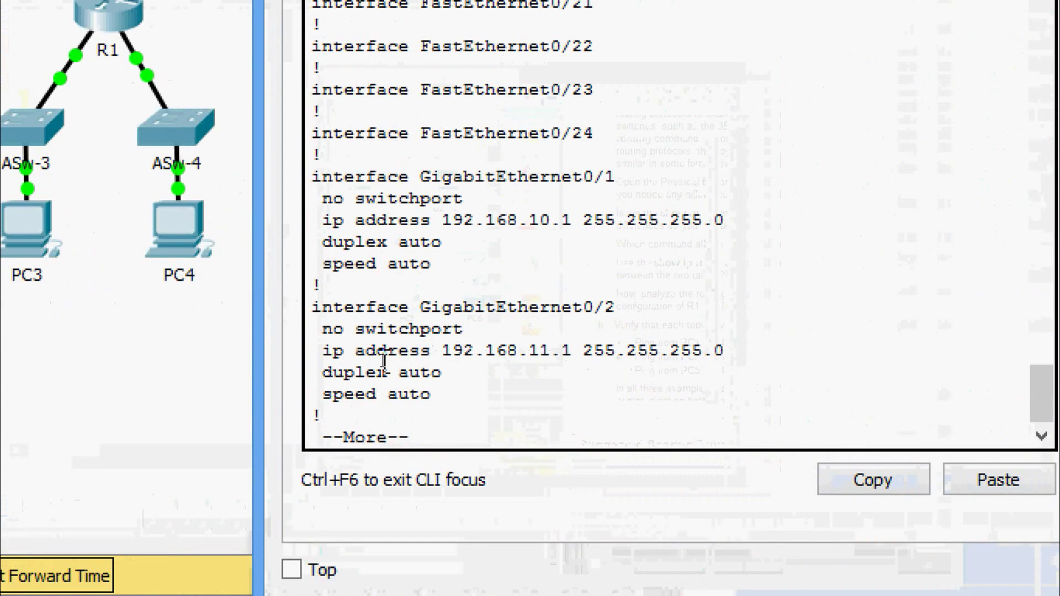
key(q)
key(Return)
key(Return)
text(sh)
key(Tab)
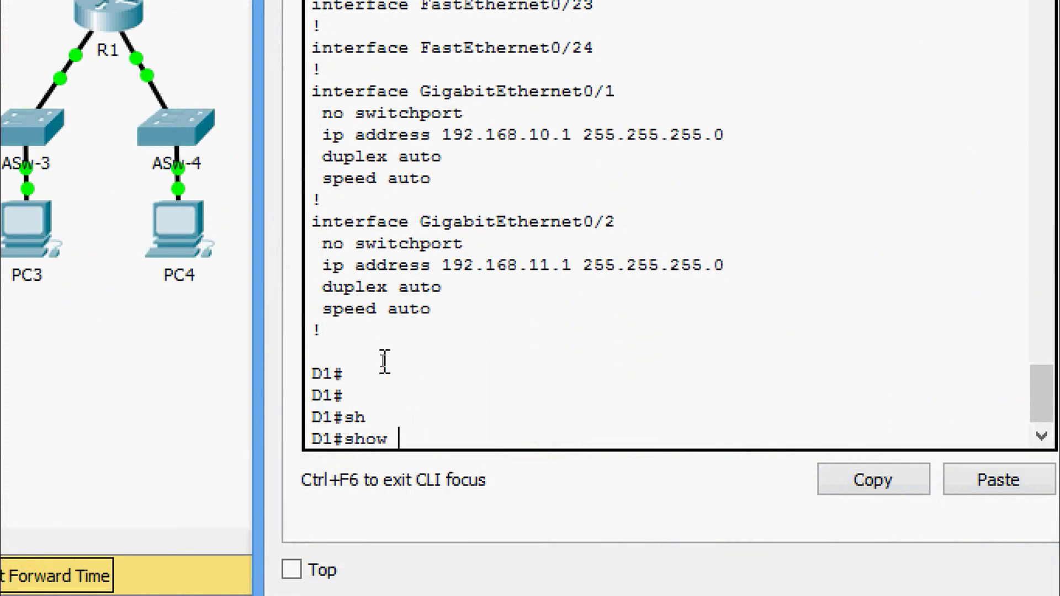
text(ip rou)
key(Tab)
key(Return)
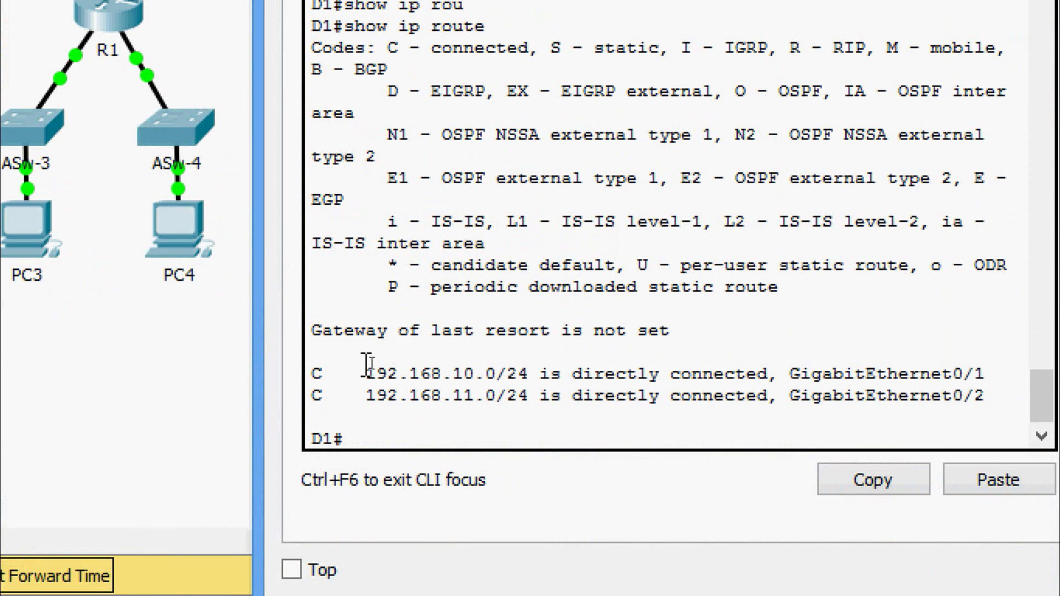
Step: Examine the route entries for both Gigabit interfaces in D1's routing table, and close D1's window
drag(314, 374, 412, 373)
click(313, 396)
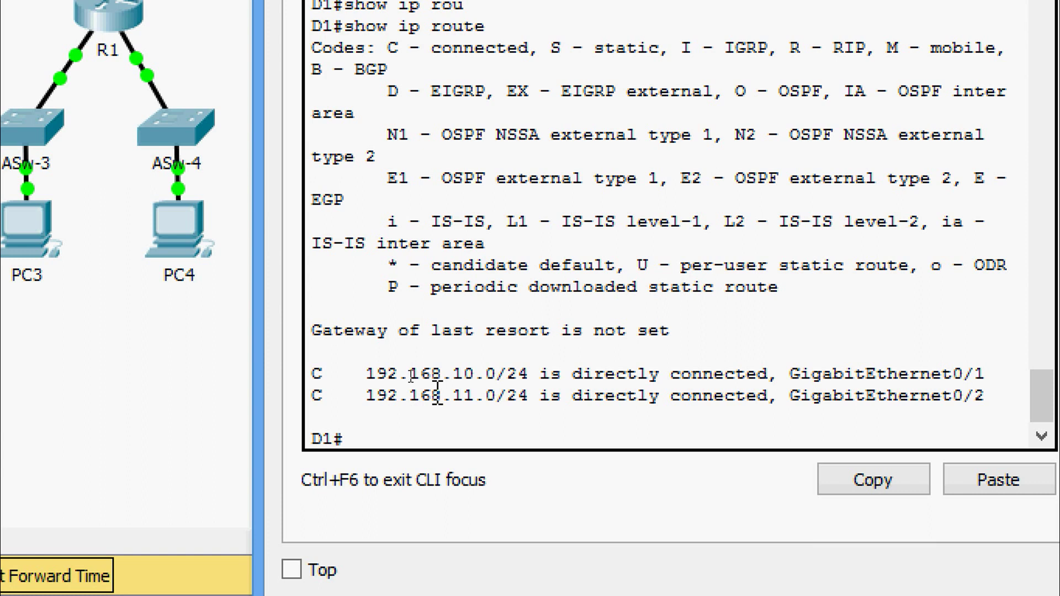
shift+click(533, 393)
click(314, 374)
shift+click(985, 396)
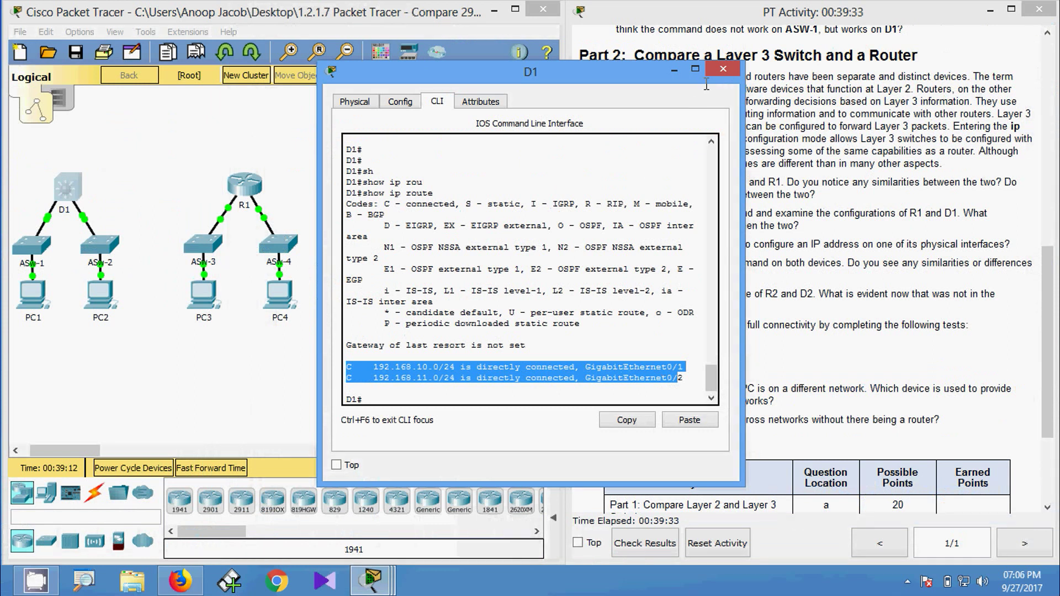
click(722, 69)
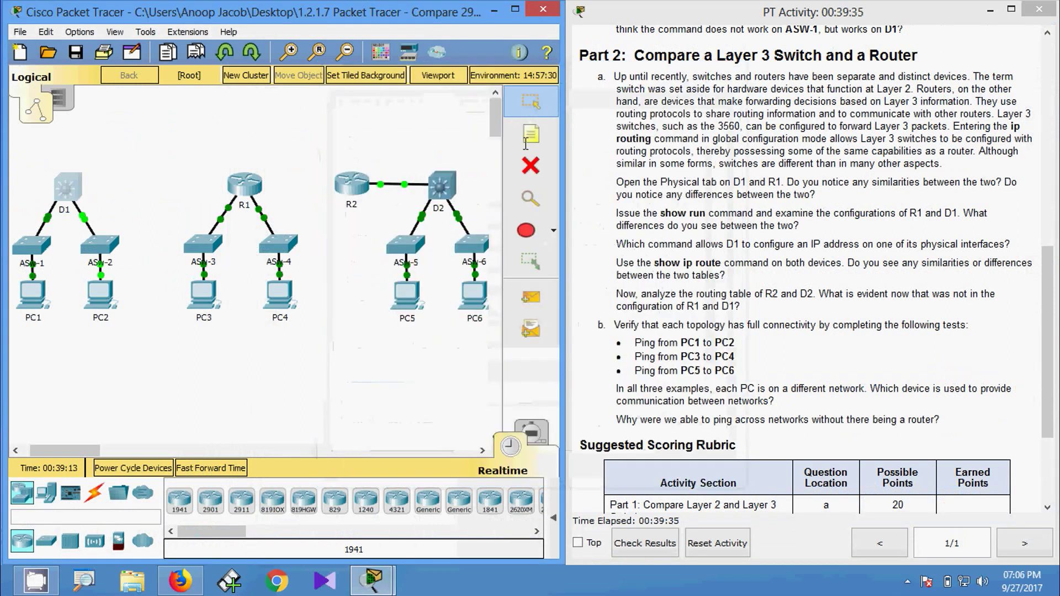
Step: Reopen R1's command line, quit the paused configuration listing, and display its routing table with show ip route
click(246, 189)
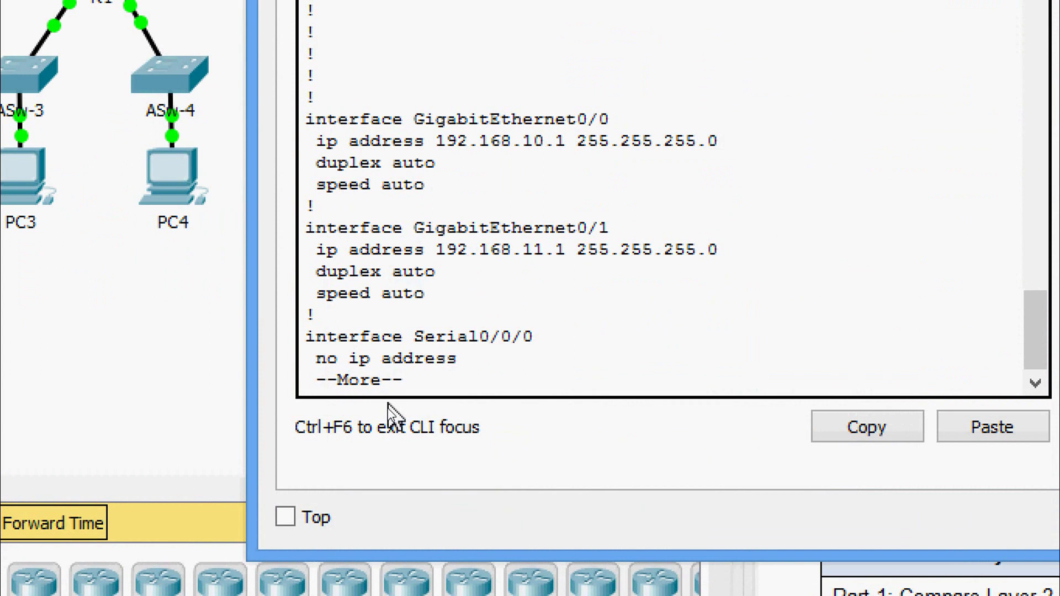
text(q)
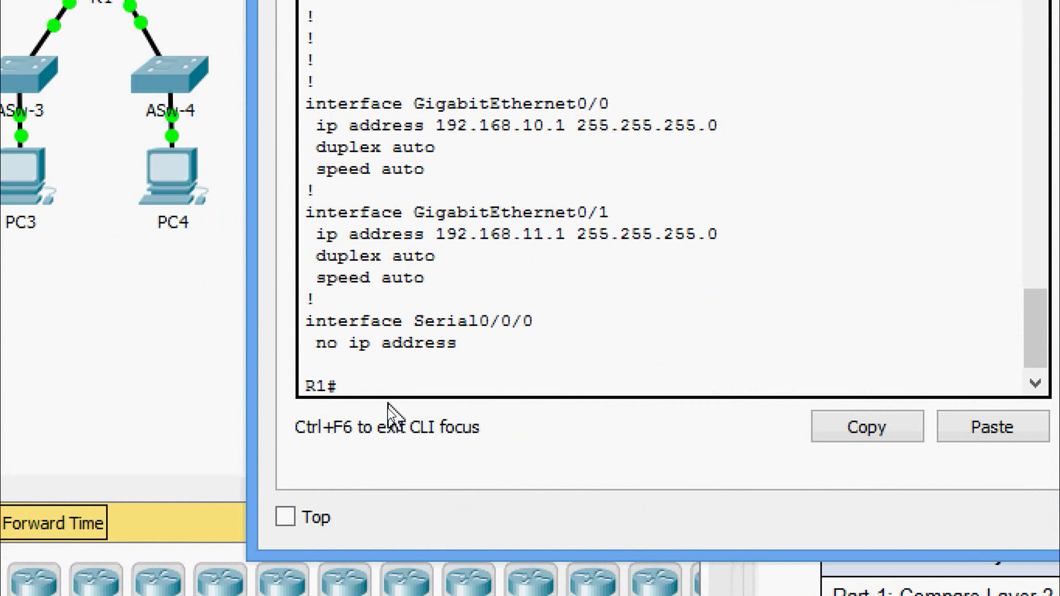
text(sh)
key(Tab)
text(ip rou)
key(Tab)
key(Return)
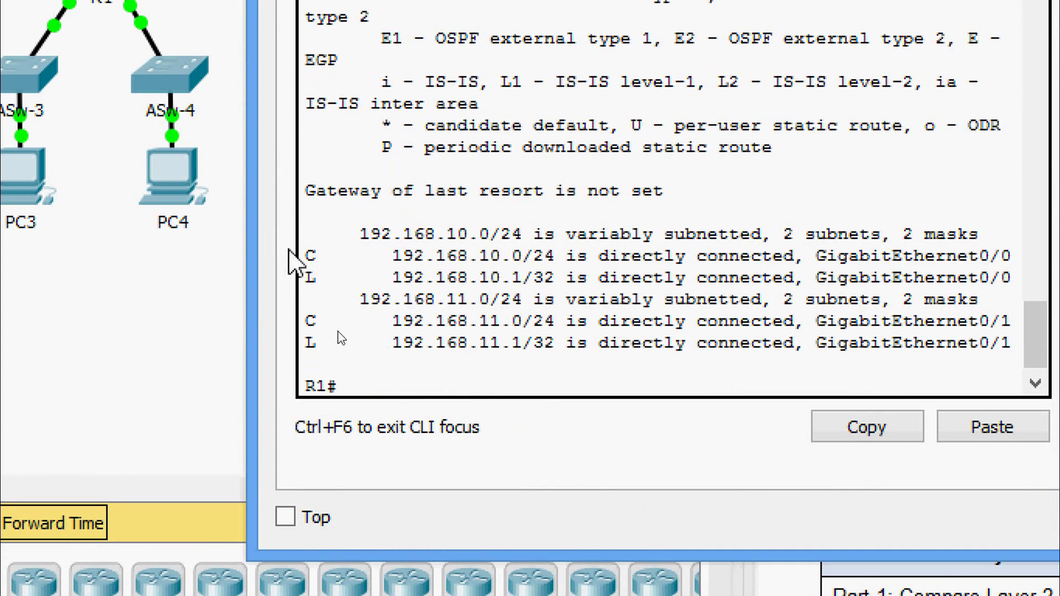
Step: Examine the C and L route entries in R1's routing table for comparison with D1's table
drag(303, 255, 381, 257)
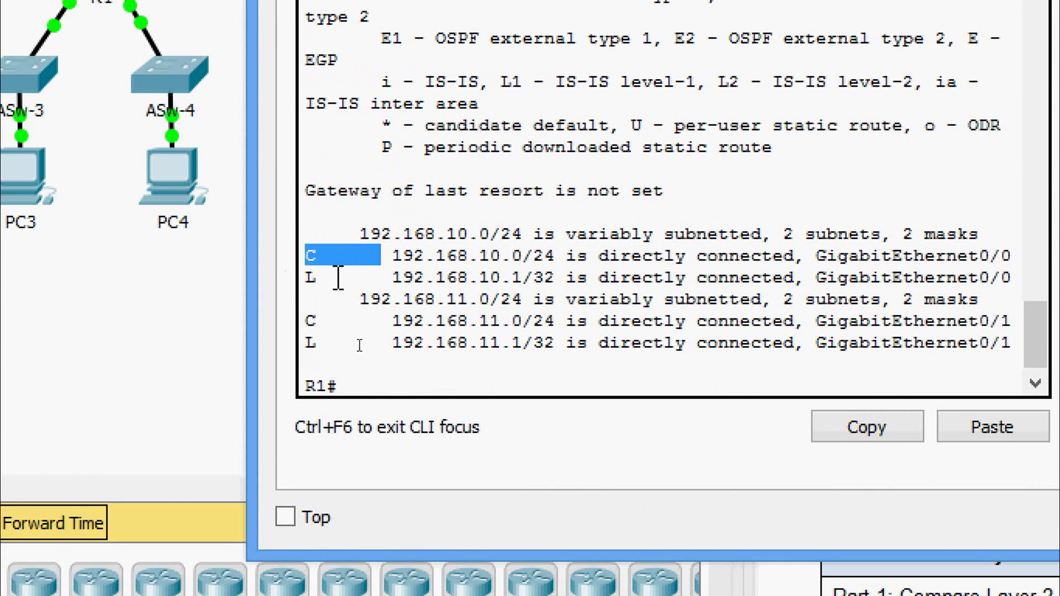
drag(305, 278, 380, 278)
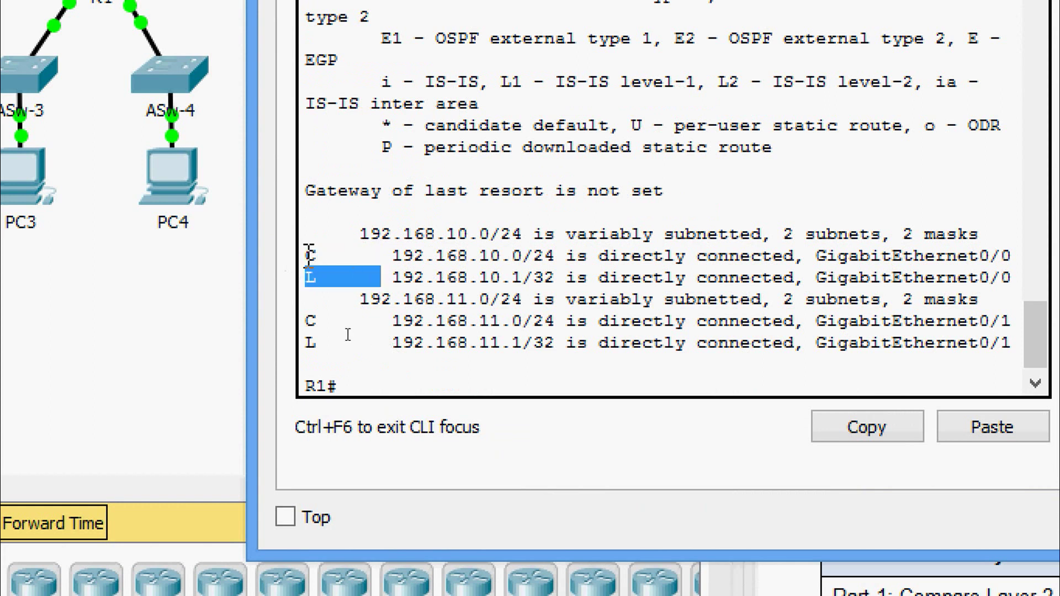
click(311, 255)
drag(308, 255, 335, 255)
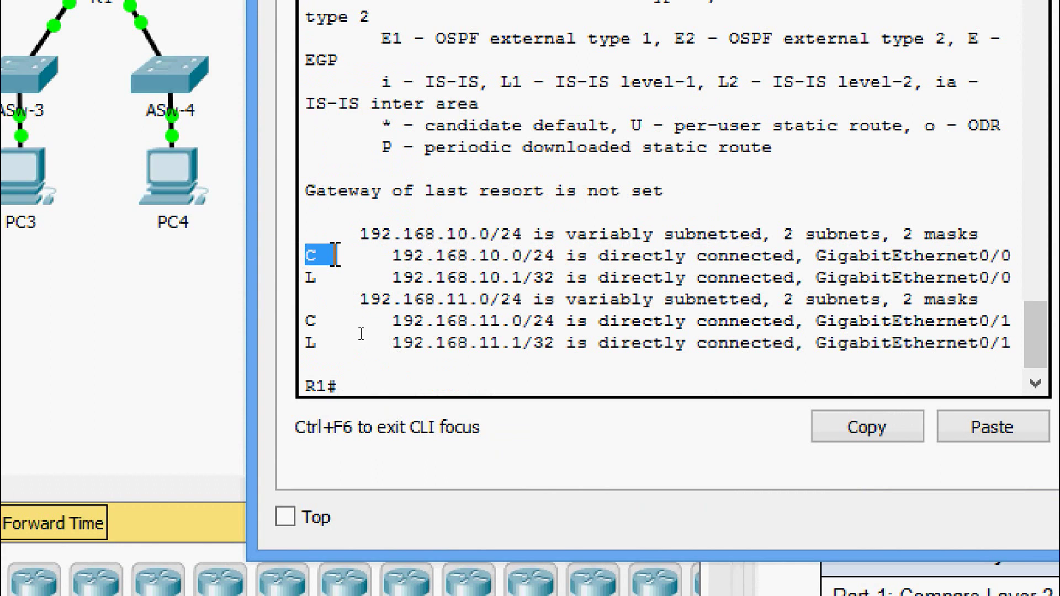
click(335, 255)
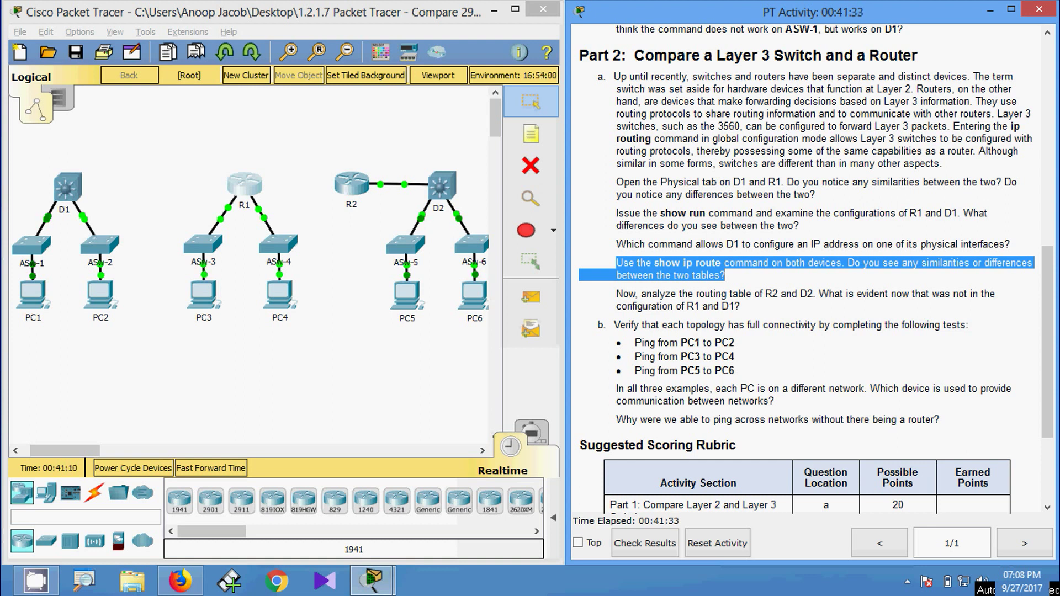
Step: Open the command line of switch D2 and enter privileged EXEC mode with enable
click(721, 324)
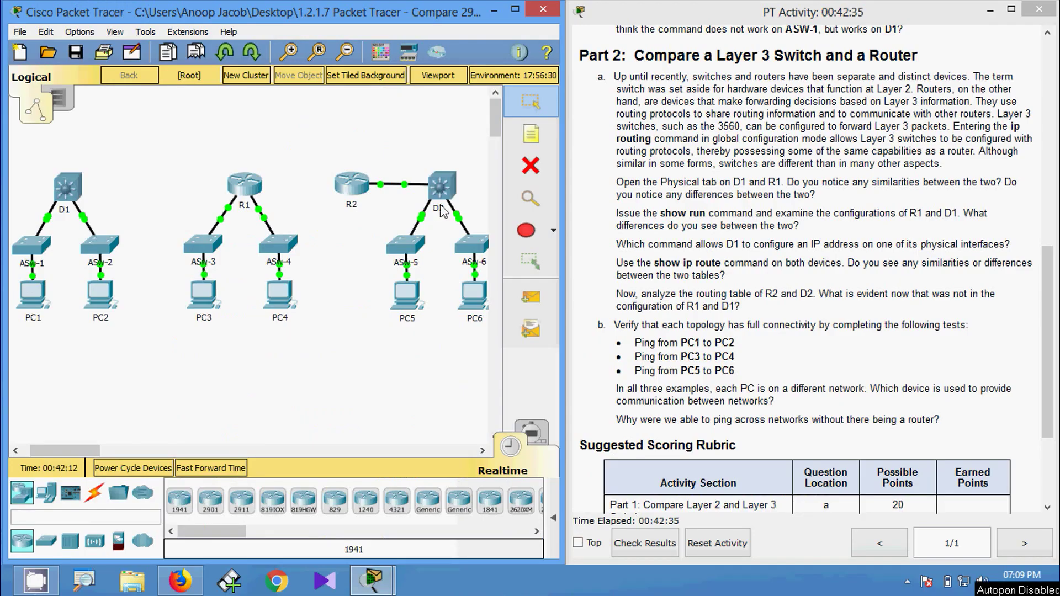
click(438, 189)
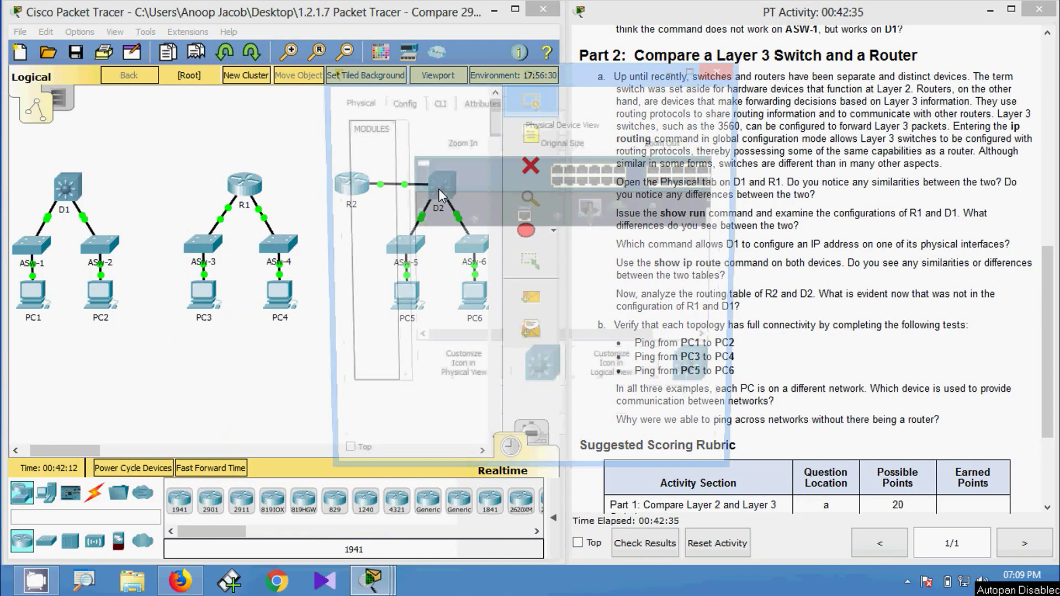
click(437, 102)
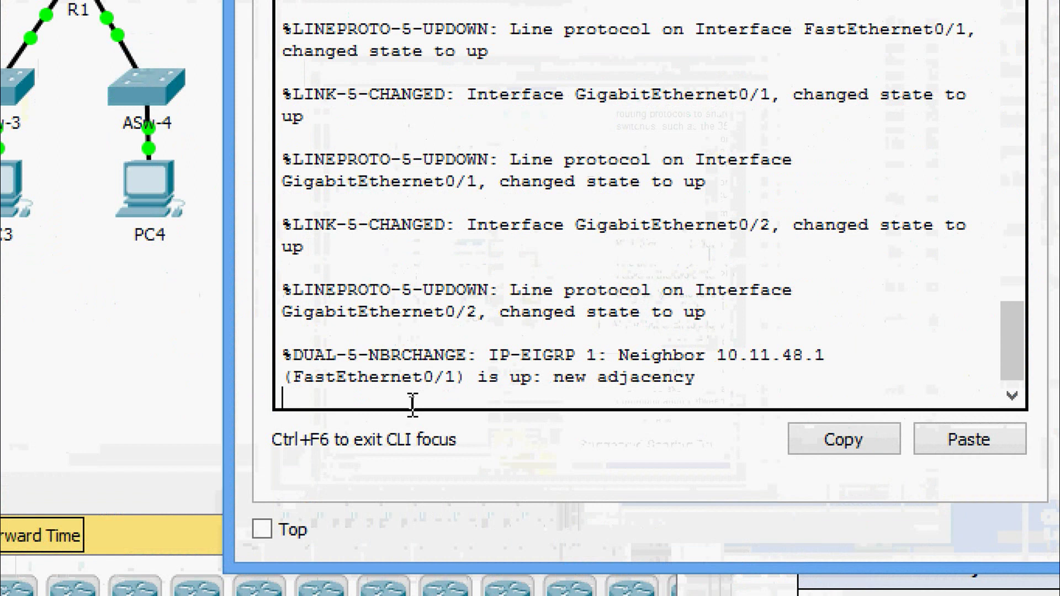
key(Return)
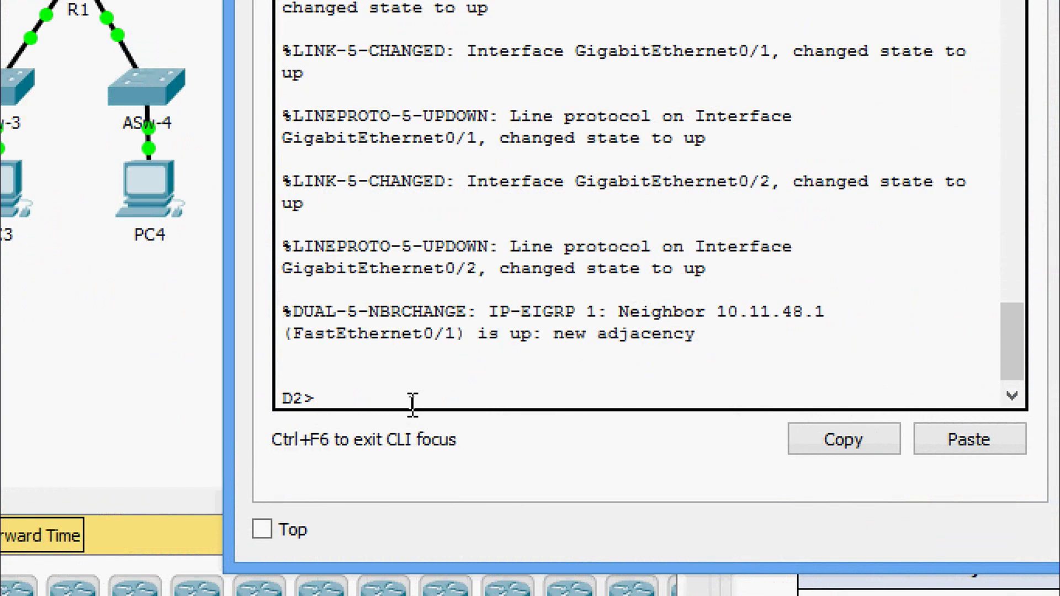
text(ena)
key(Tab)
key(Return)
Step: Display D2's routing table with show ip route
text(sh)
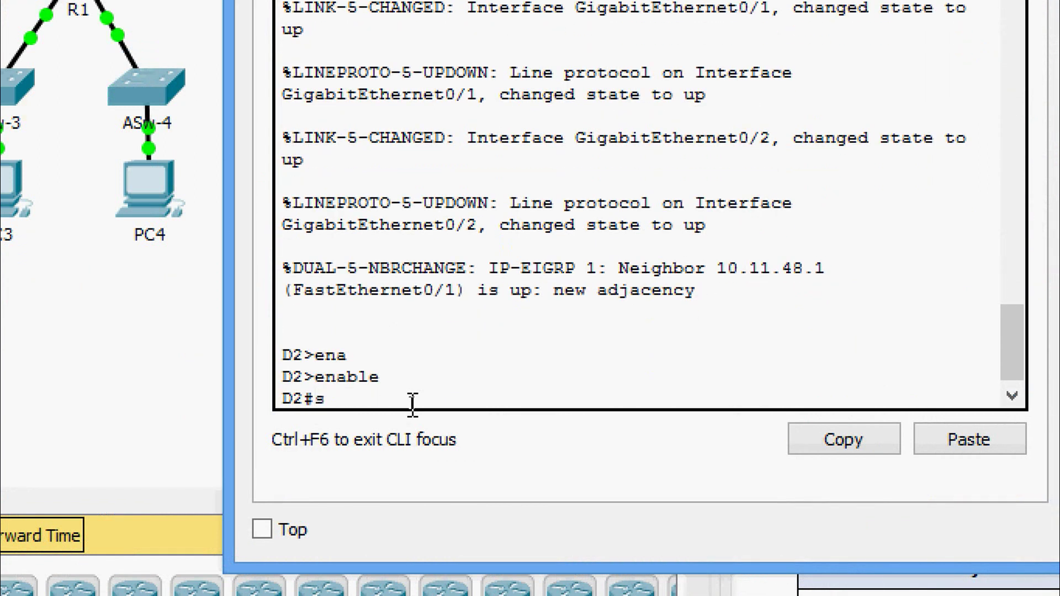
key(Tab)
text(ip rou)
key(Tab)
key(Return)
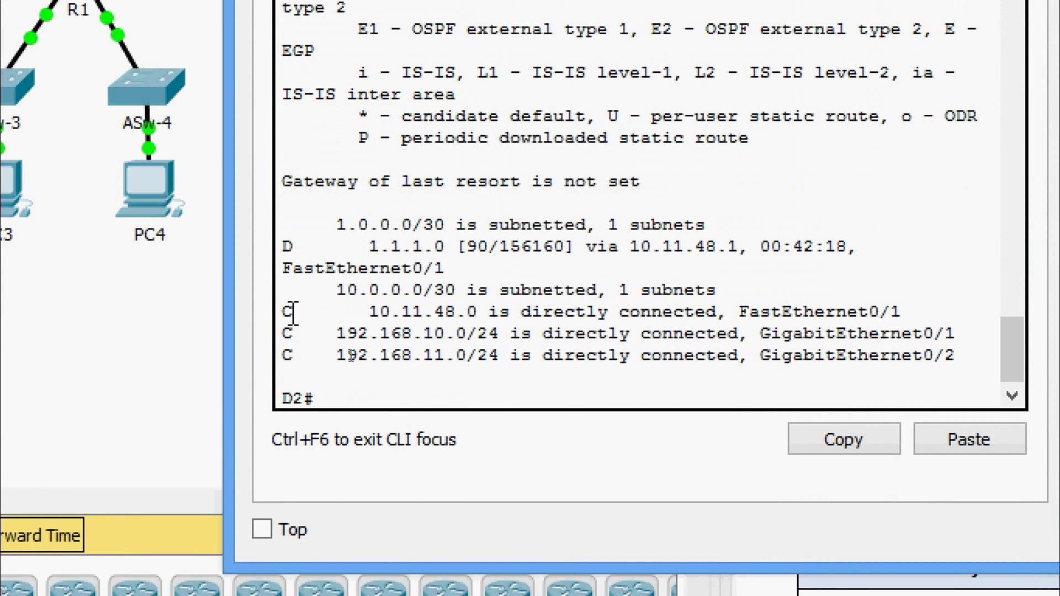
Step: Examine the directly connected (C) and D route entries in D2's routing table
drag(292, 311, 585, 334)
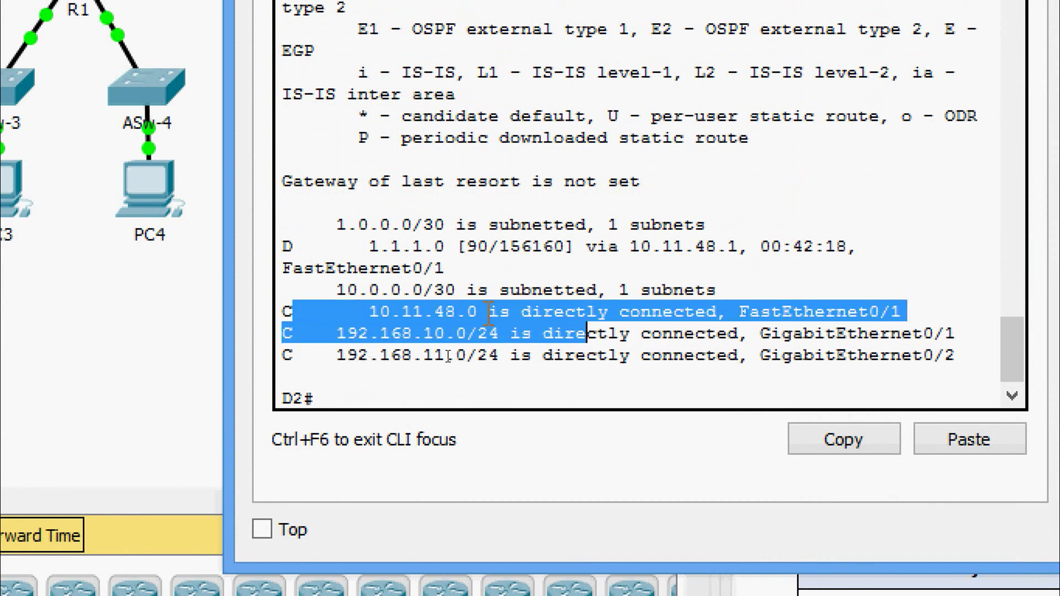
click(288, 245)
drag(288, 244, 298, 243)
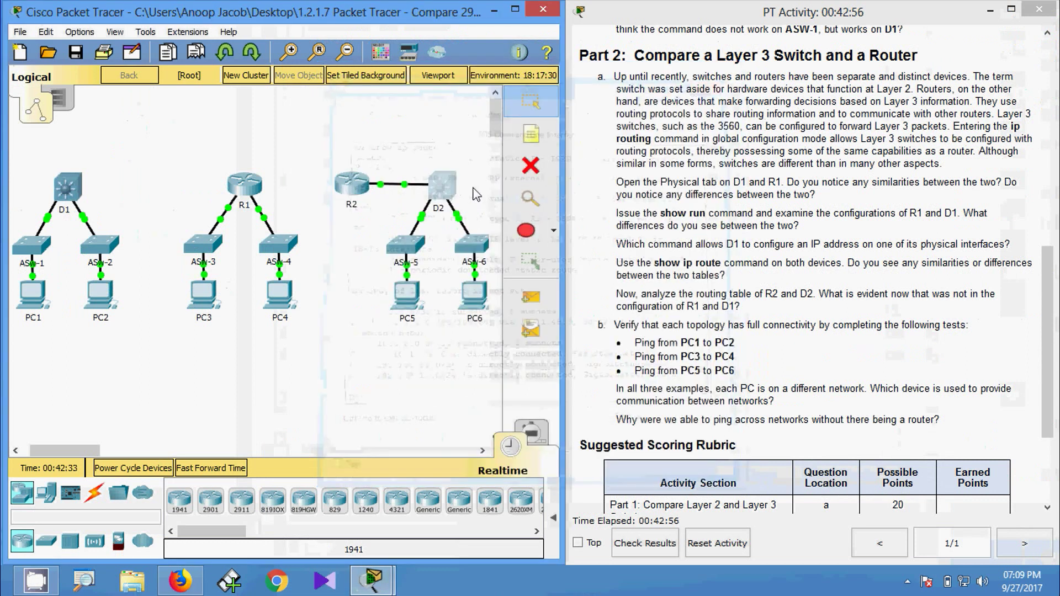
Step: Open the command line of router R2 and enter privileged EXEC mode with enable
click(359, 190)
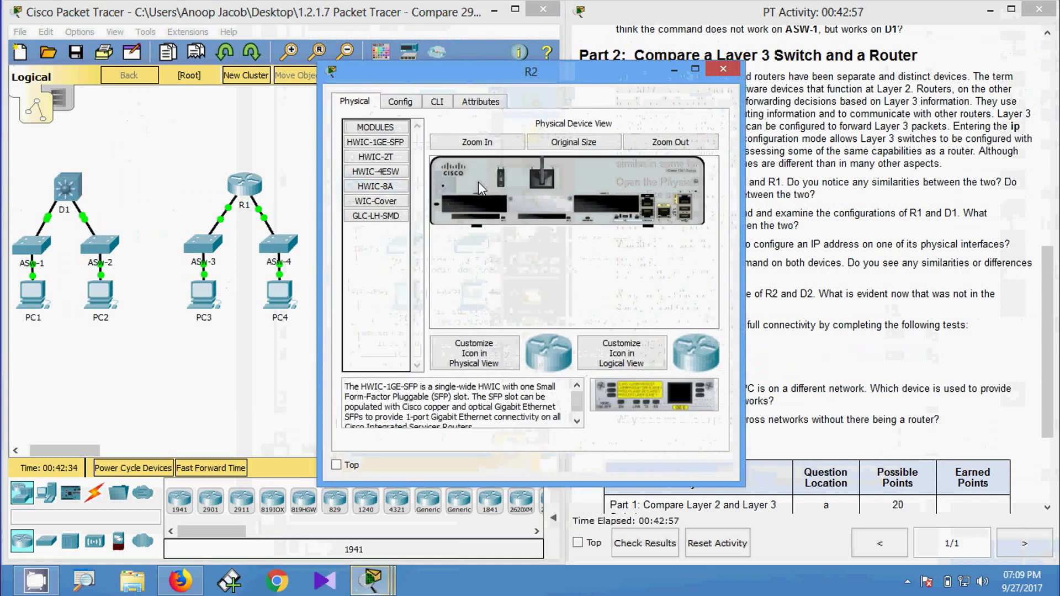
click(436, 101)
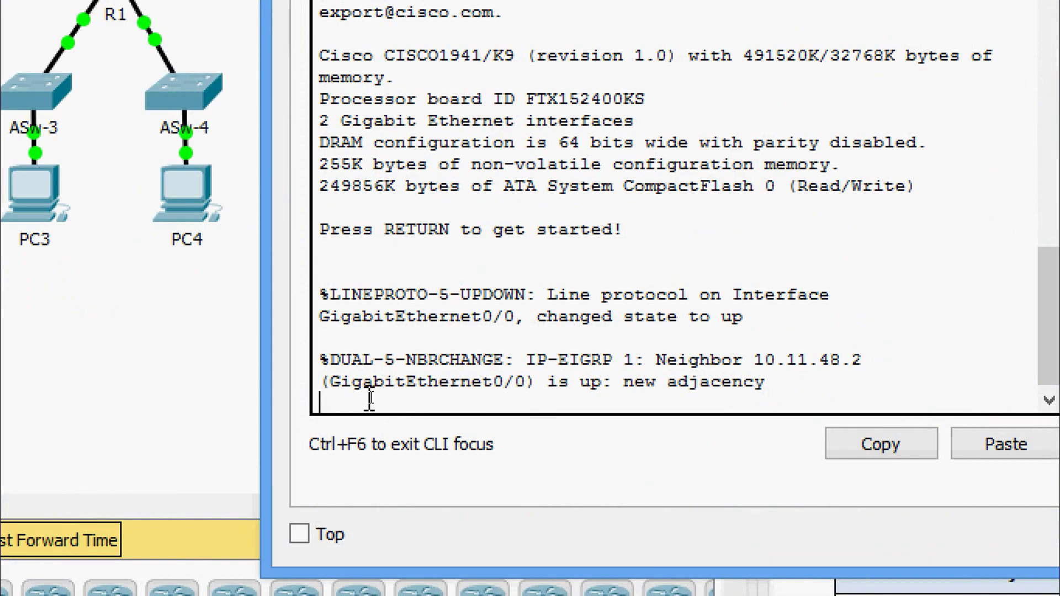
key(Return)
text(ena)
key(Tab)
key(Return)
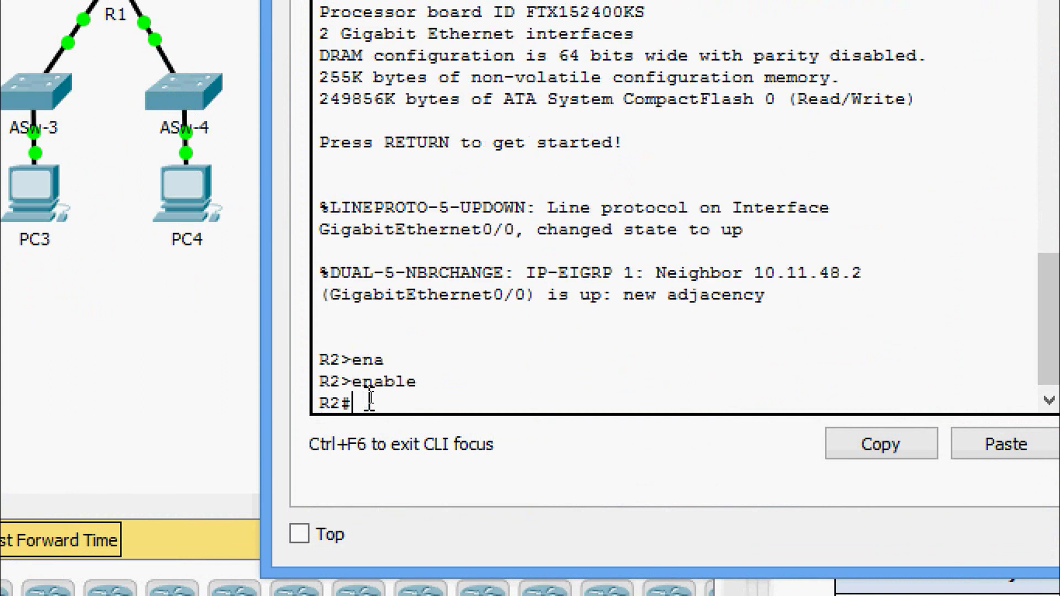
Step: Display R2's routing table with show ip route
text(sh)
key(Tab)
text(ip)
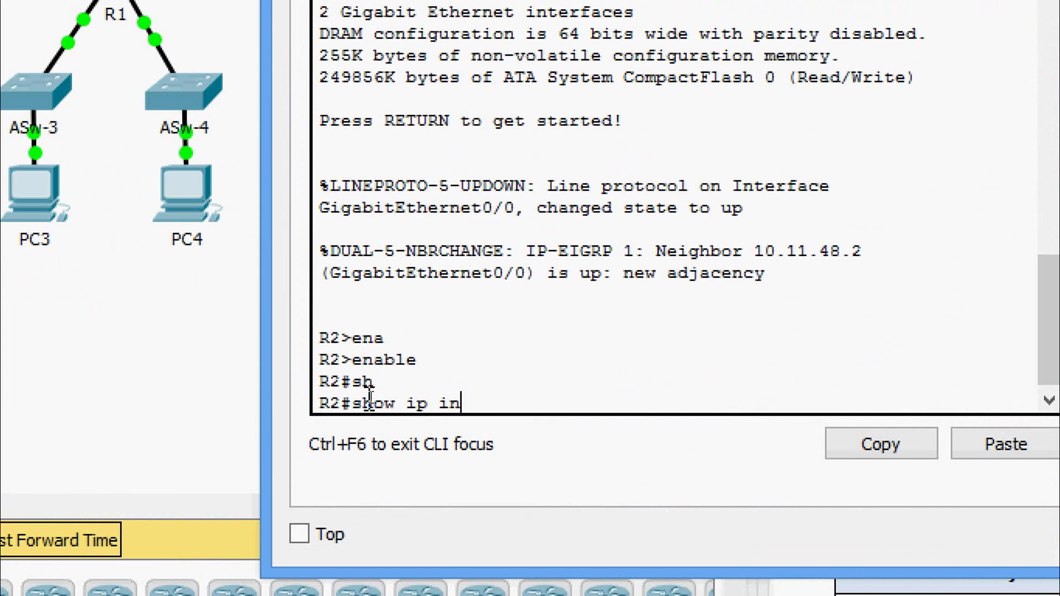
key(BackSpace)
key(BackSpace)
key(BackSpace)
key(BackSpace)
key(BackSpace)
key(BackSpace)
text(ip rou)
key(Tab)
key(Return)
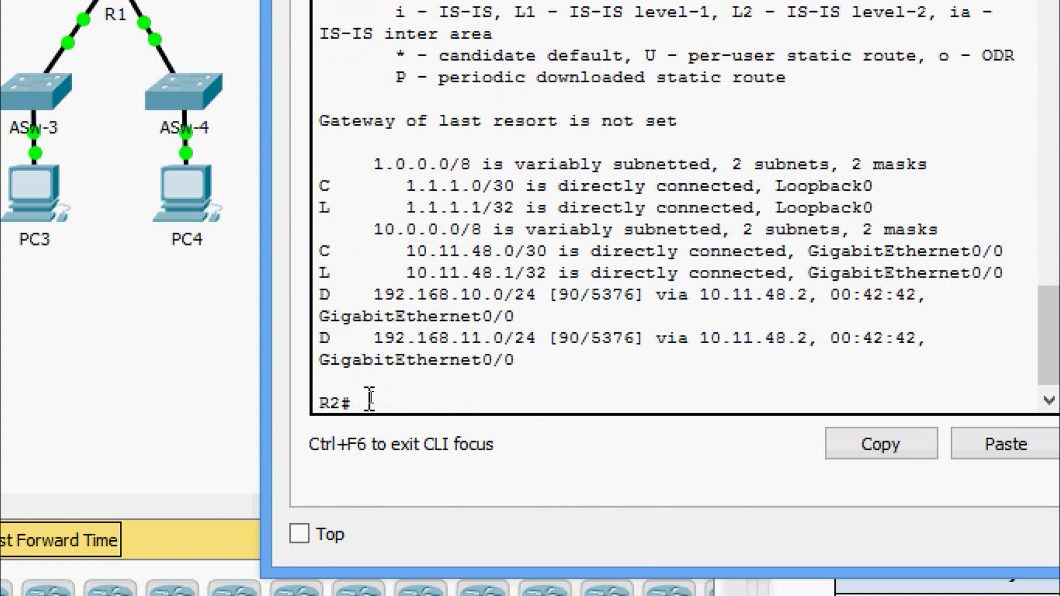
Step: Examine the C, L and D route entries in R2's routing table for comparison with D2's table
drag(320, 186, 495, 187)
drag(321, 208, 361, 209)
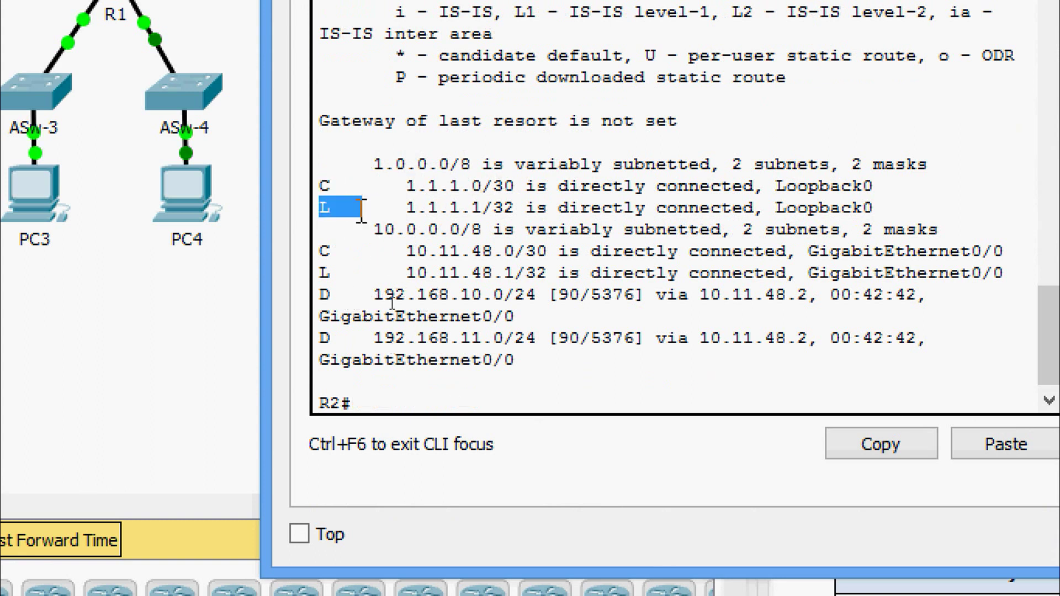
click(321, 296)
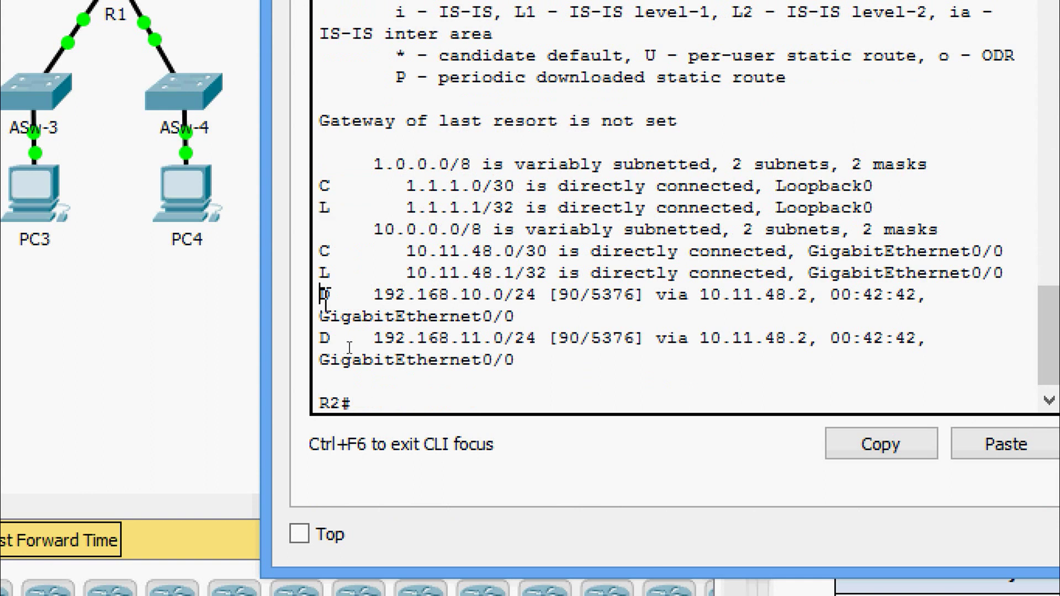
drag(325, 298, 332, 295)
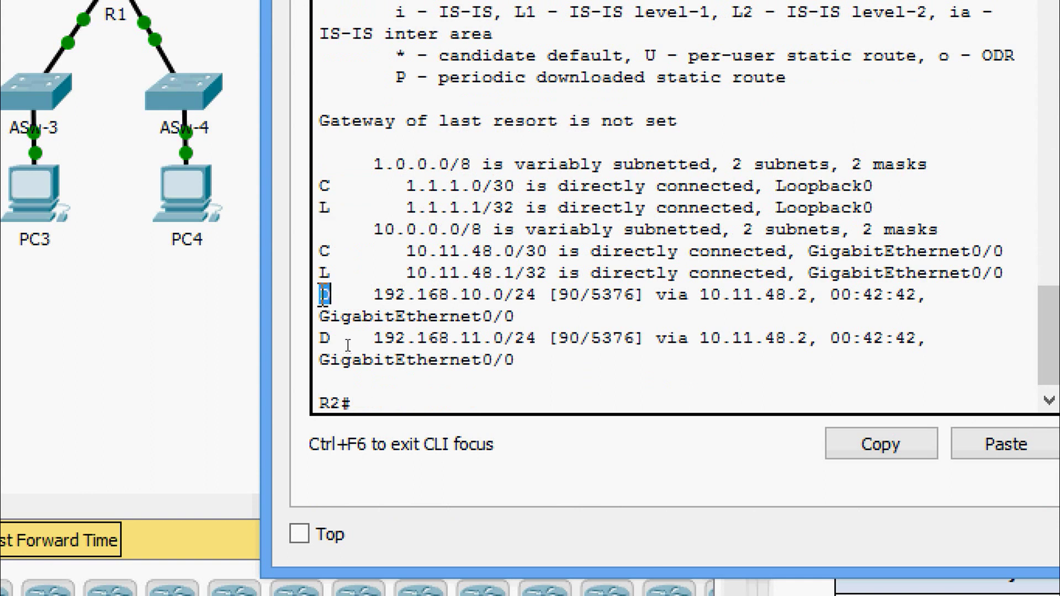
click(354, 295)
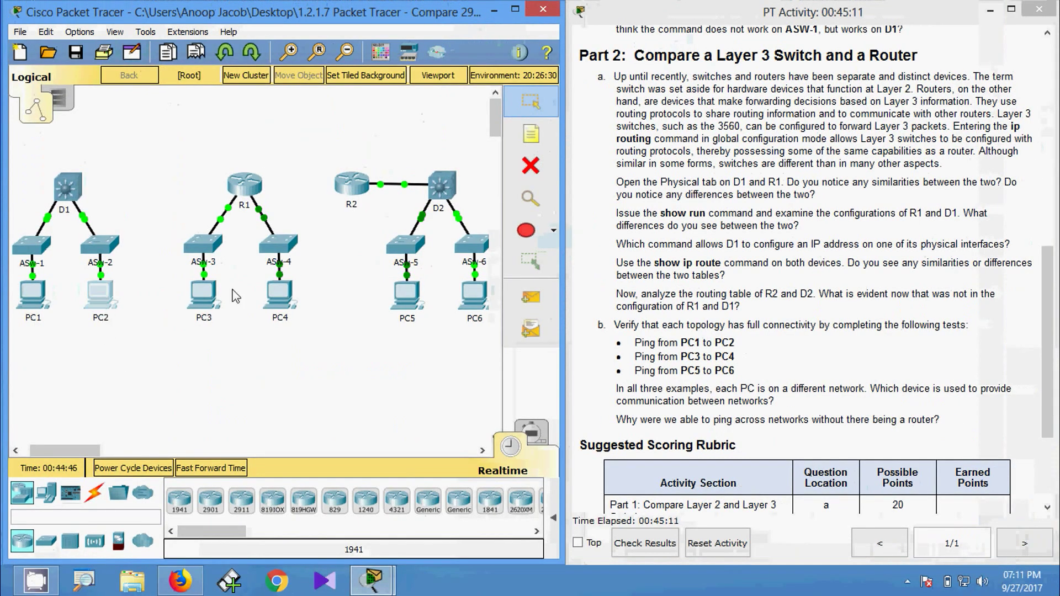
Step: Open PC2's command prompt and run ipconfig to display its IP settings
click(101, 294)
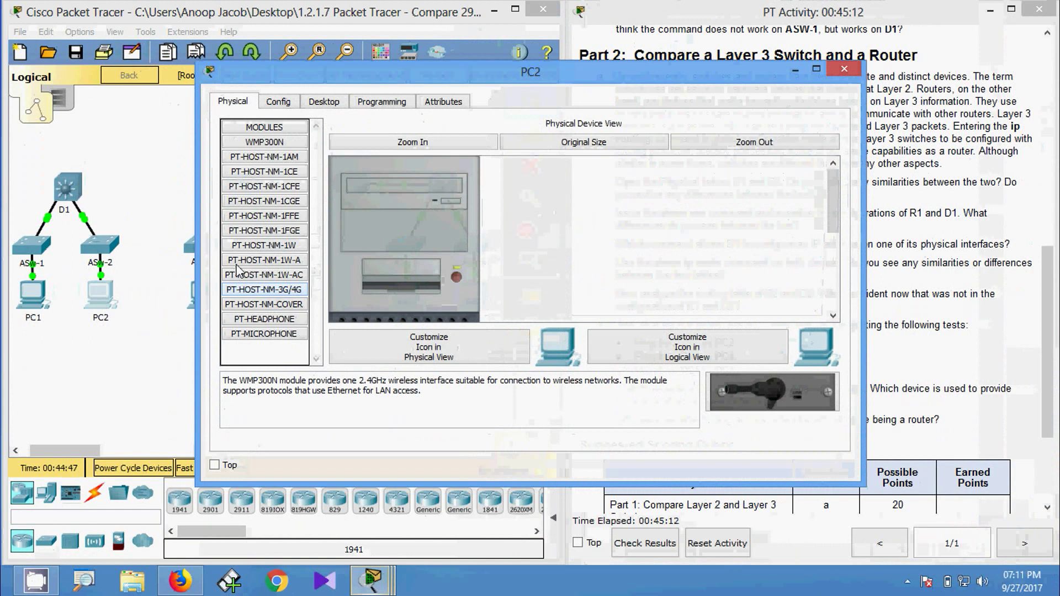
click(319, 105)
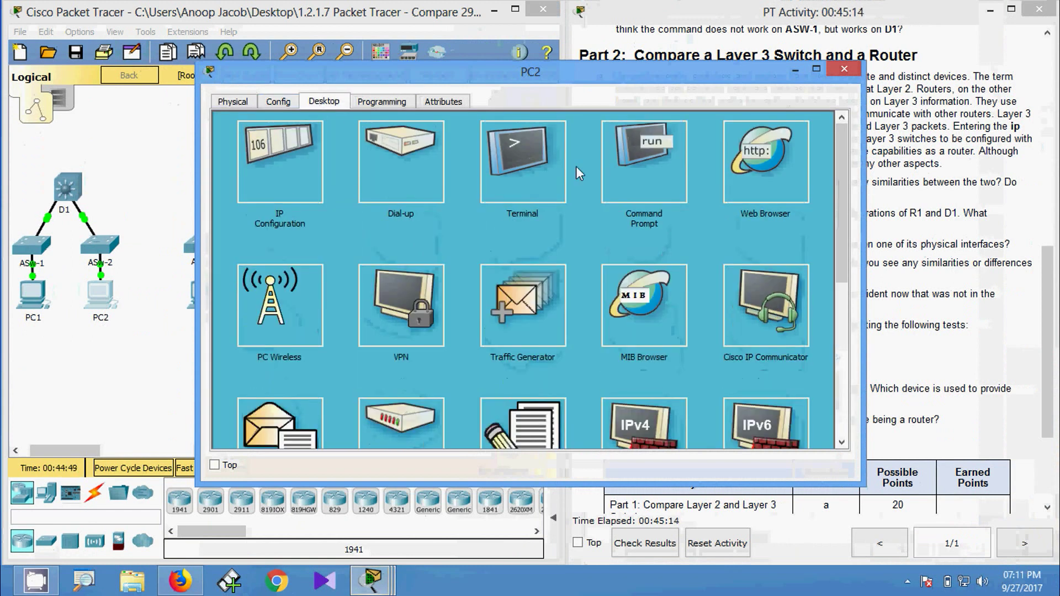
click(575, 166)
text(ipconfig)
key(Return)
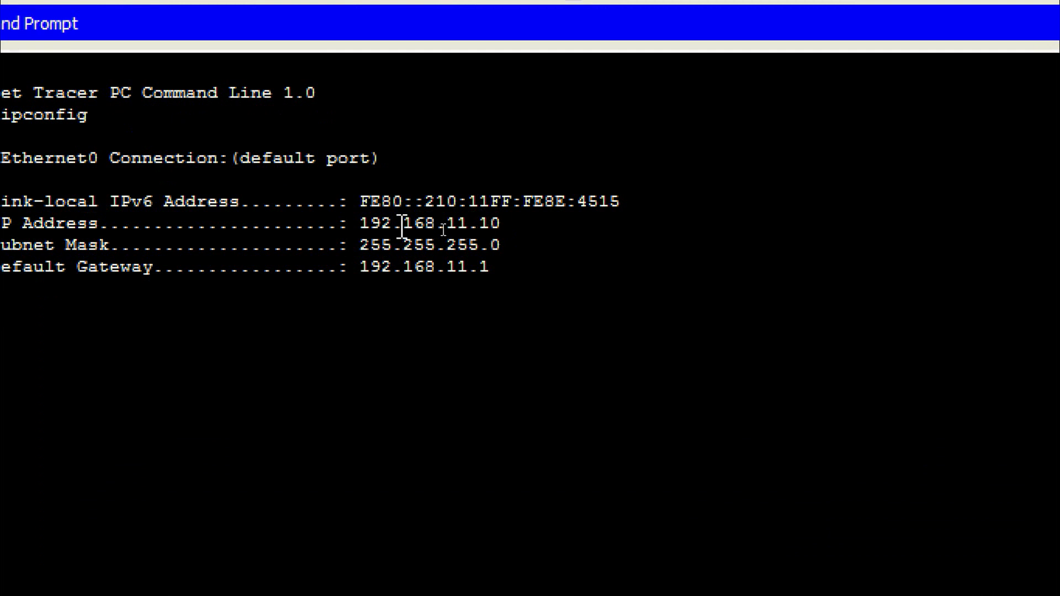
Step: Copy PC2's IPv4 address from the ipconfig output and close PC2's window
drag(366, 227, 498, 228)
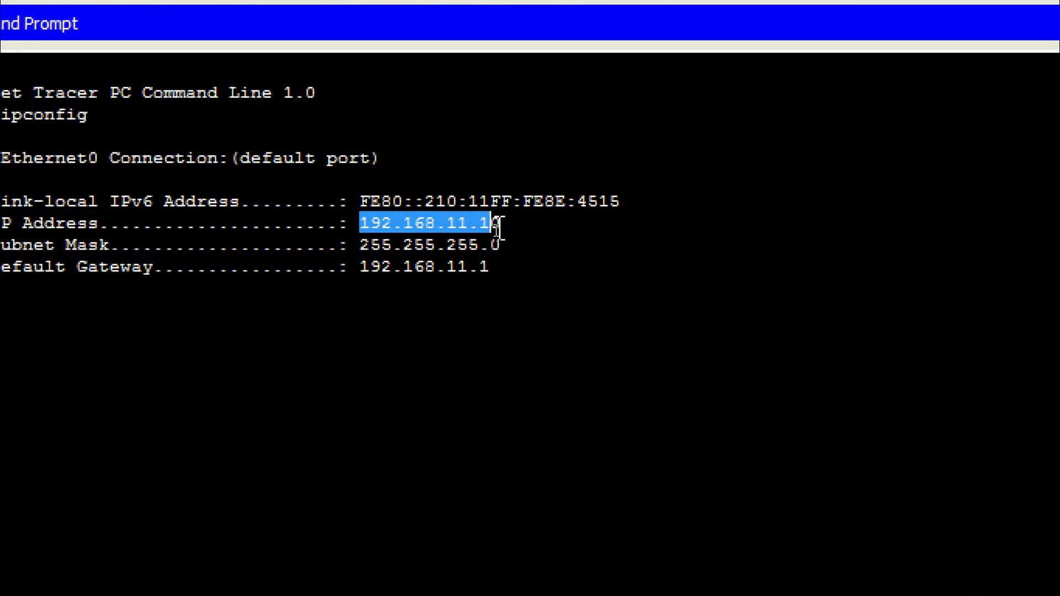
right_click(493, 235)
click(509, 241)
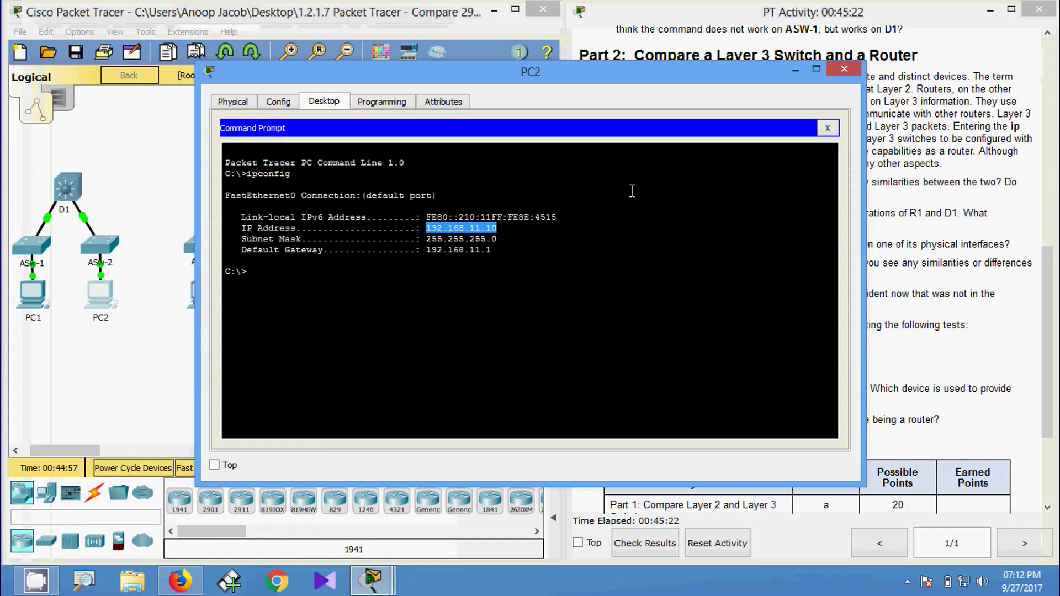
click(844, 68)
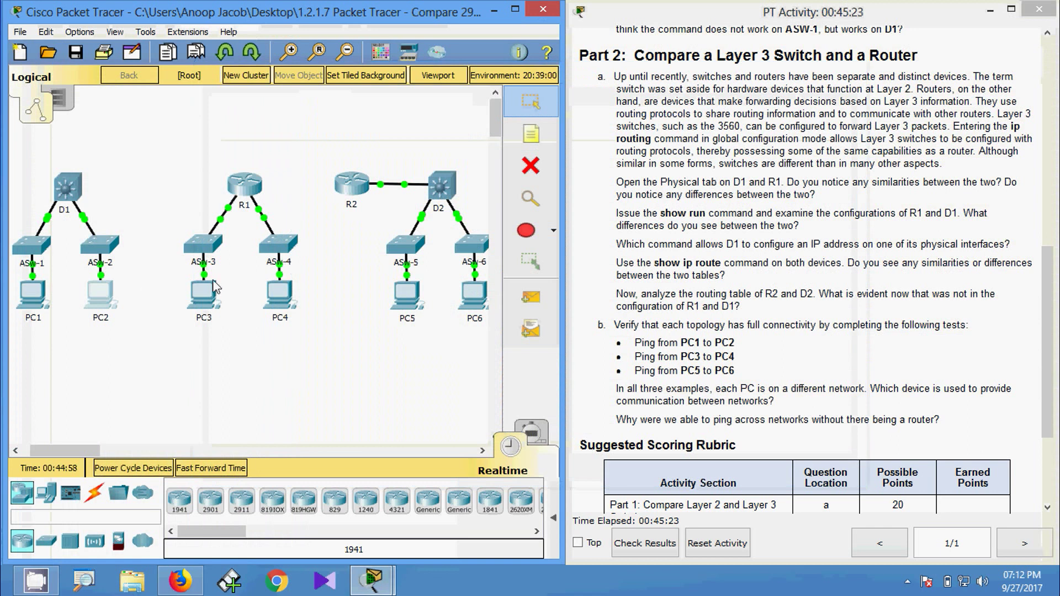
Step: Ping PC2 at 192.168.11.10 from PC1's command prompt, using the copied address
click(34, 296)
click(329, 101)
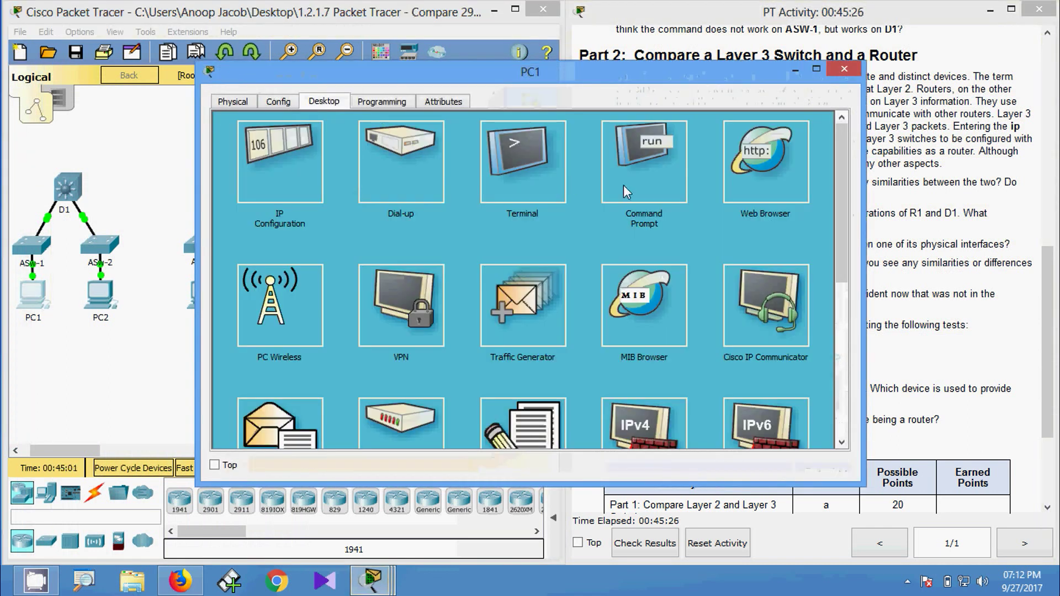
click(648, 160)
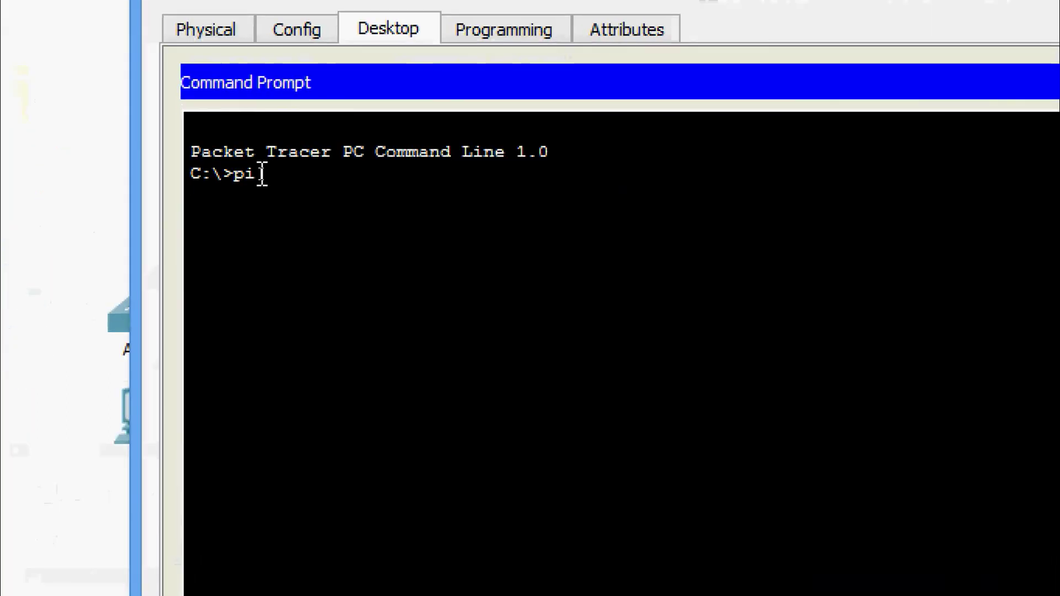
right_click(325, 184)
click(363, 230)
key(Return)
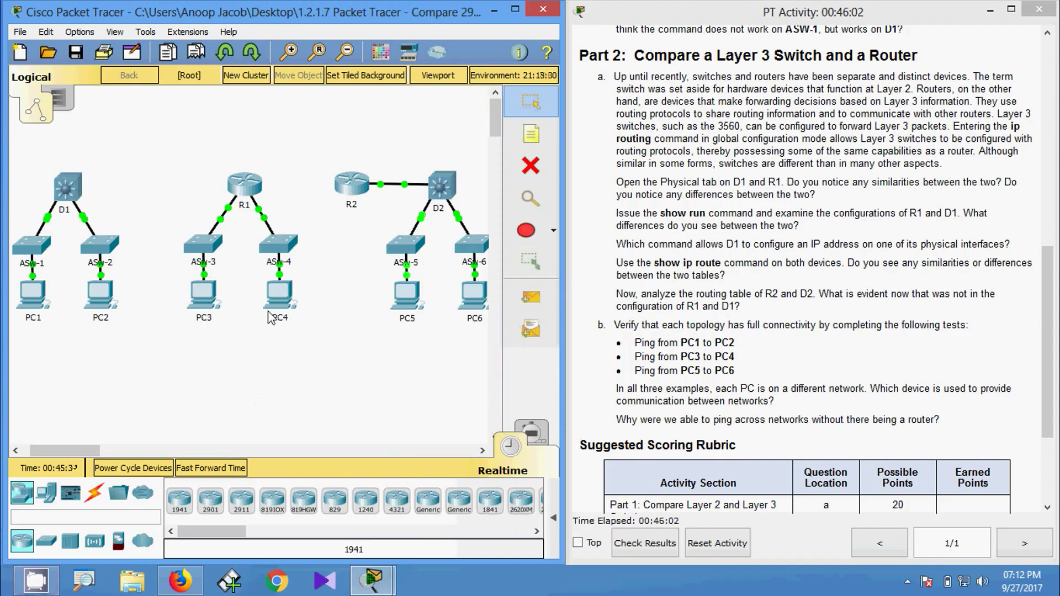
Step: Open PC4's command prompt and run ipconfig to display its IP settings
click(278, 298)
click(324, 101)
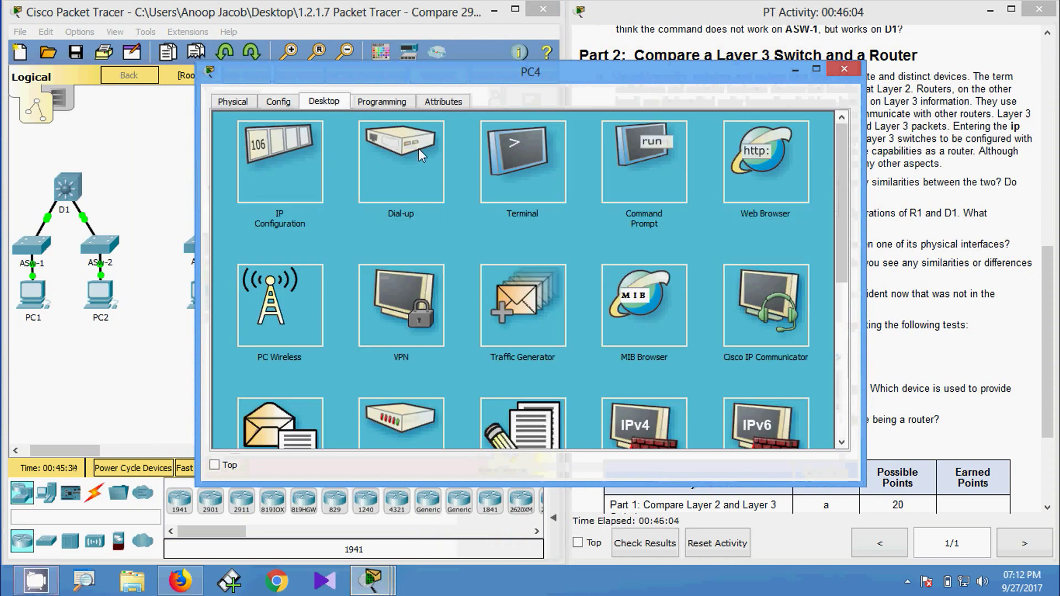
click(642, 178)
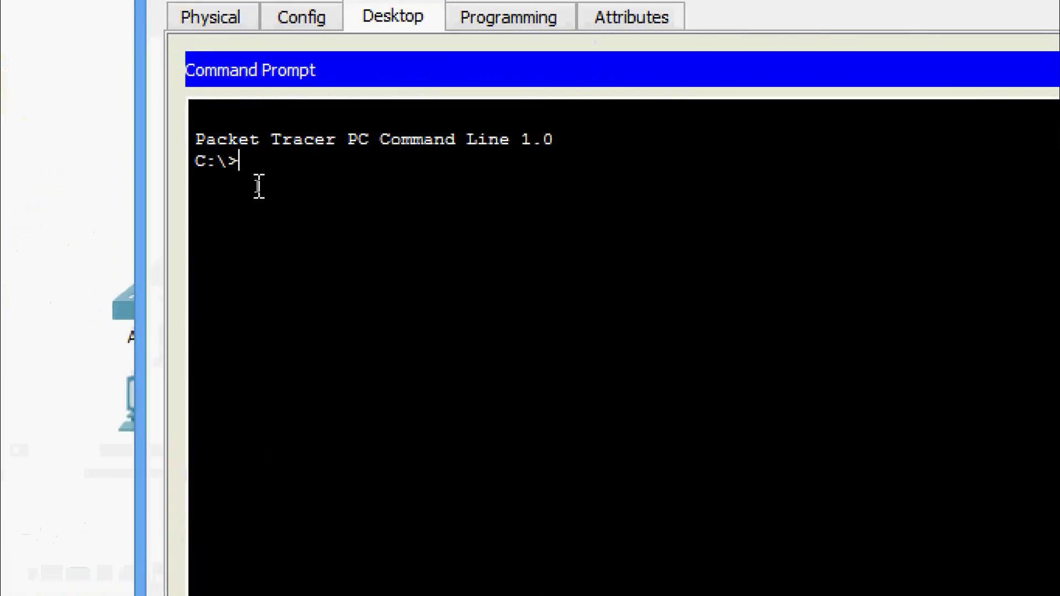
text(ipconfig)
key(Return)
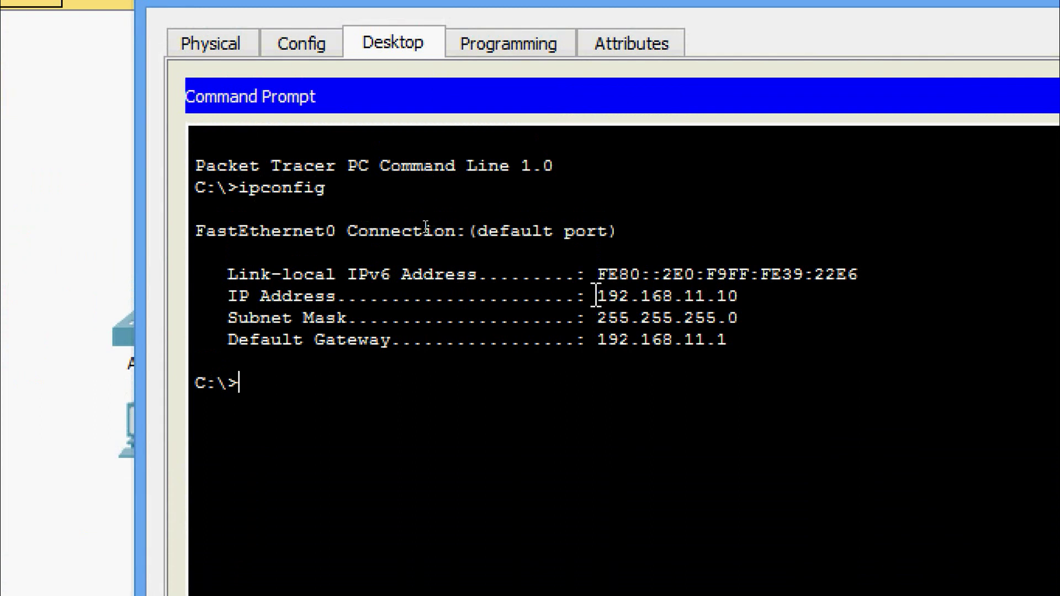
Step: Copy PC4's IPv4 address from the ipconfig output and close PC4's window
drag(595, 295, 723, 304)
right_click(737, 296)
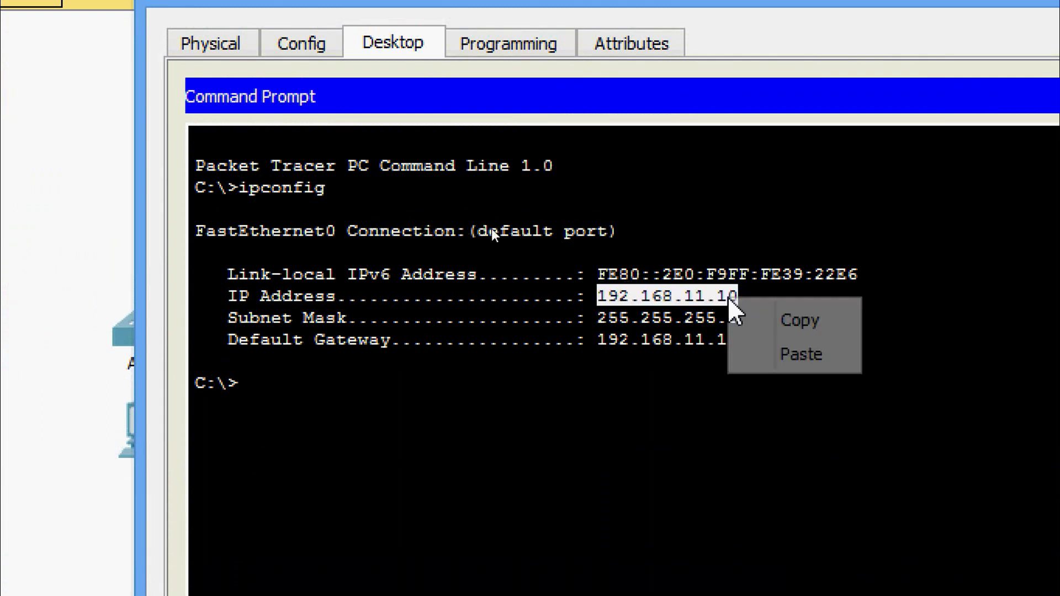
click(759, 320)
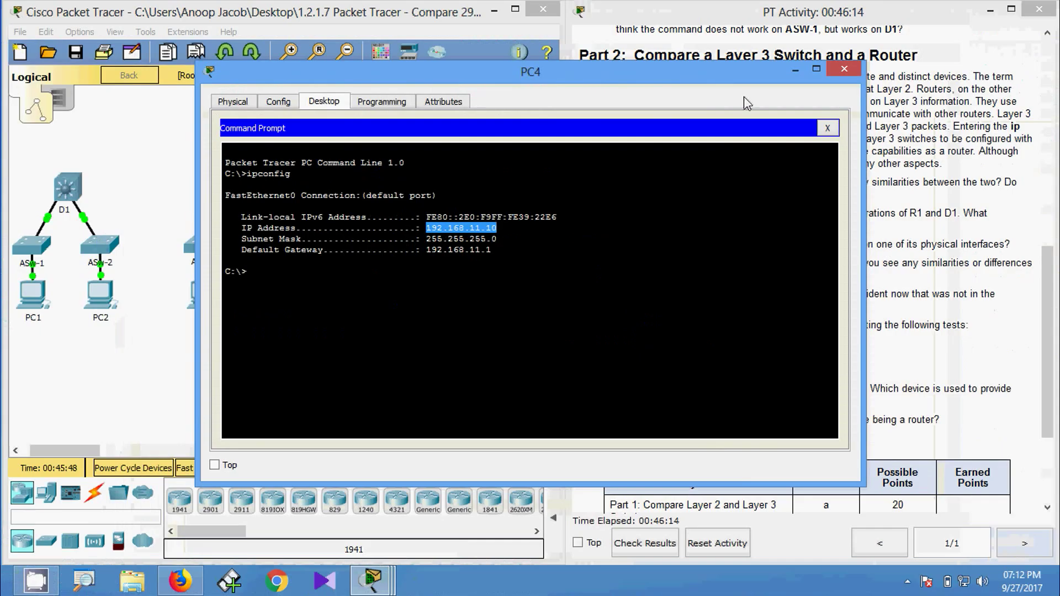
click(844, 69)
Step: Ping PC4 at 192.168.11.10 from PC3's command prompt, using the copied address
click(207, 293)
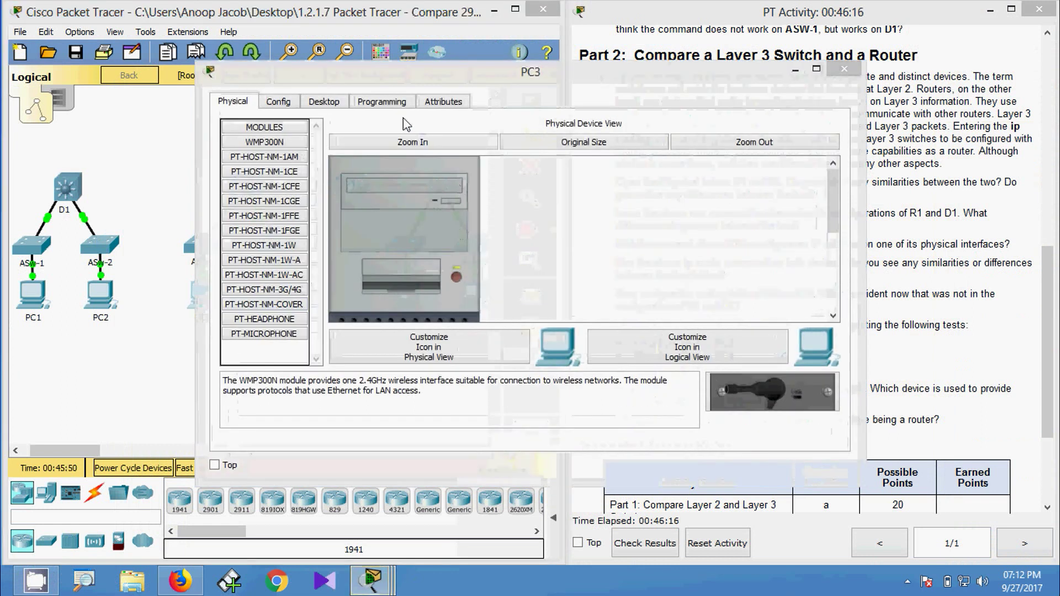
click(346, 103)
click(618, 165)
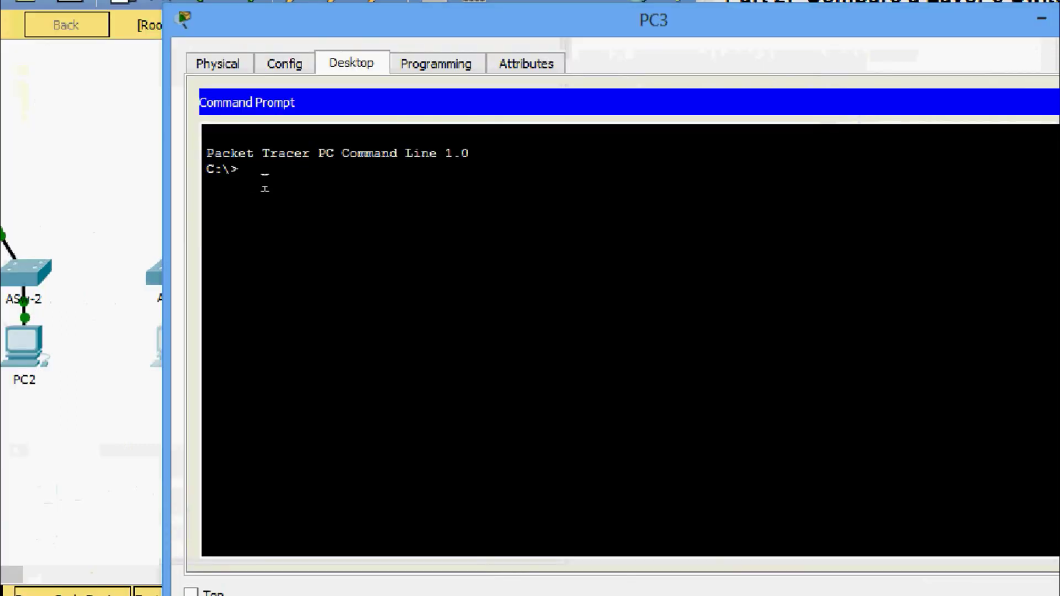
text(ping)
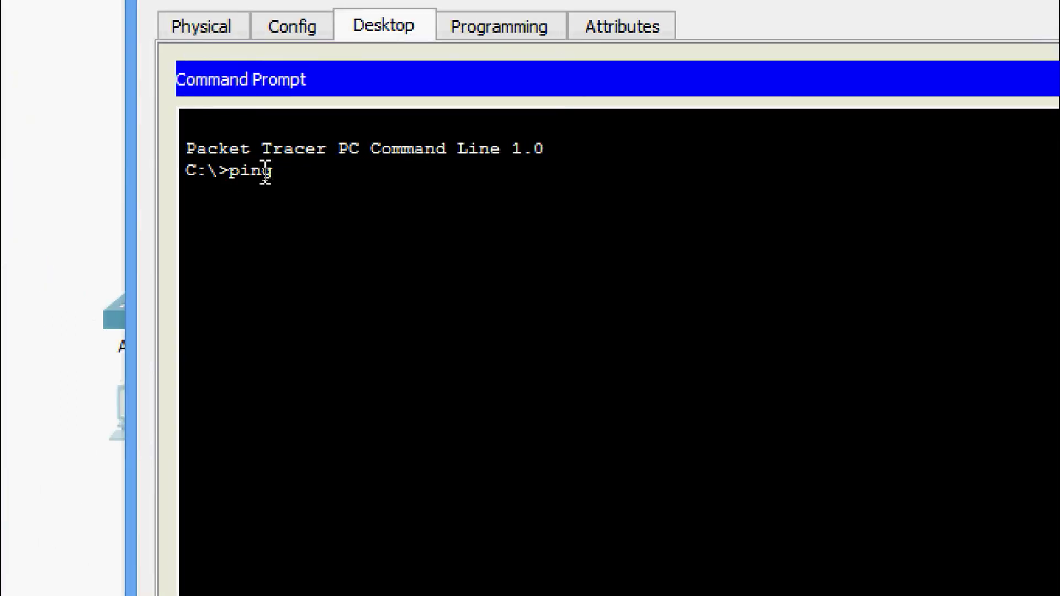
right_click(285, 170)
click(319, 226)
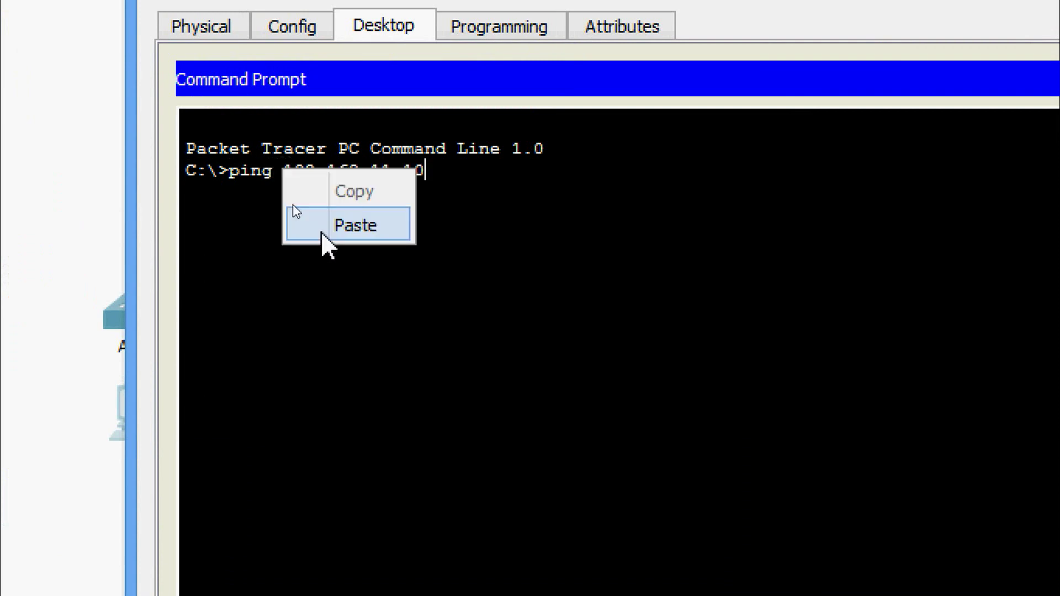
key(Return)
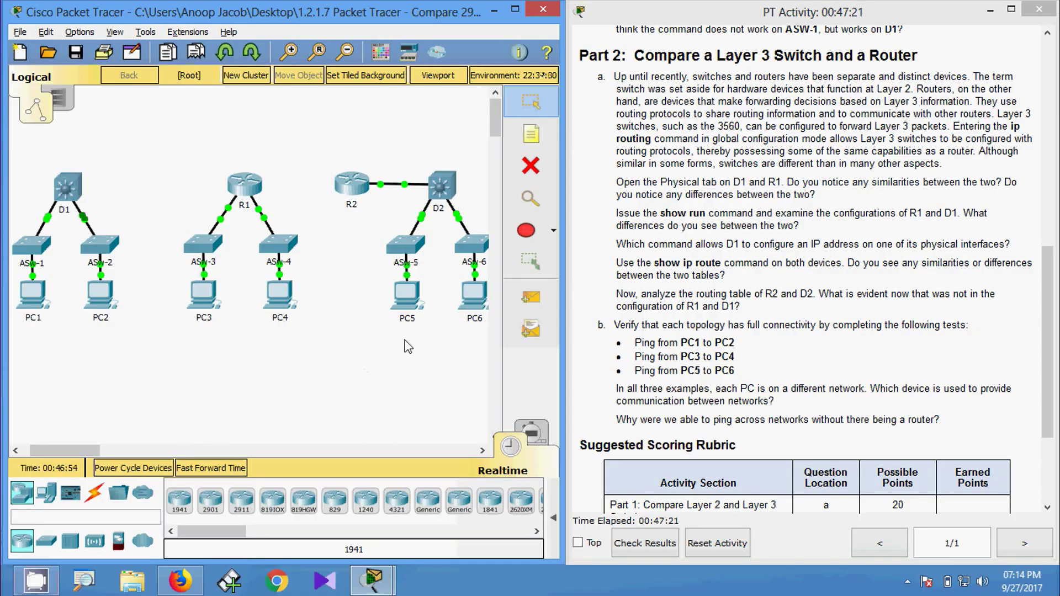
Step: Open PC6's command prompt and run ipconfig to display its IP settings
click(474, 297)
click(323, 102)
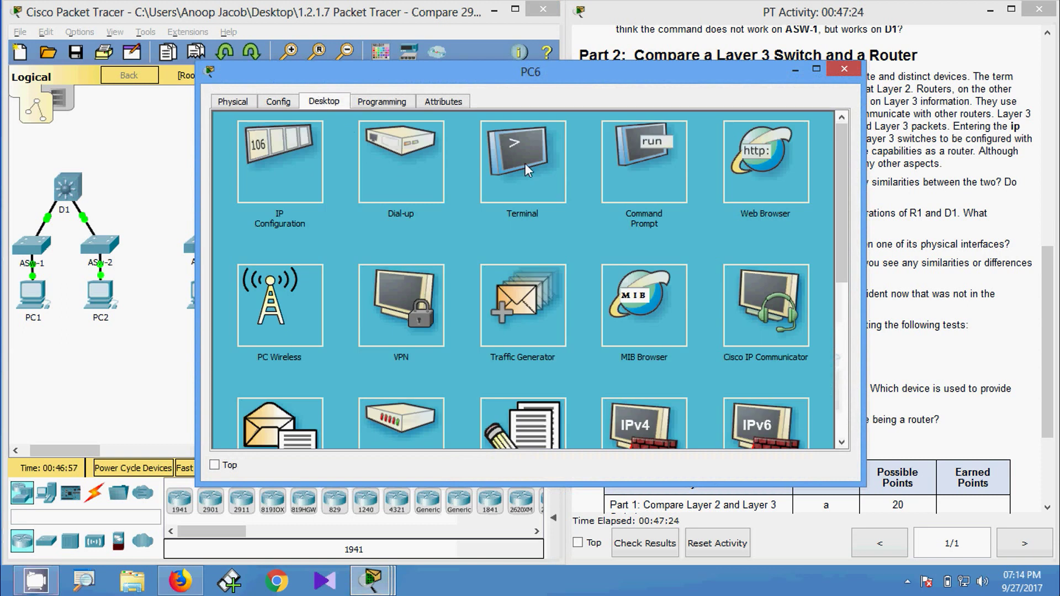
click(640, 168)
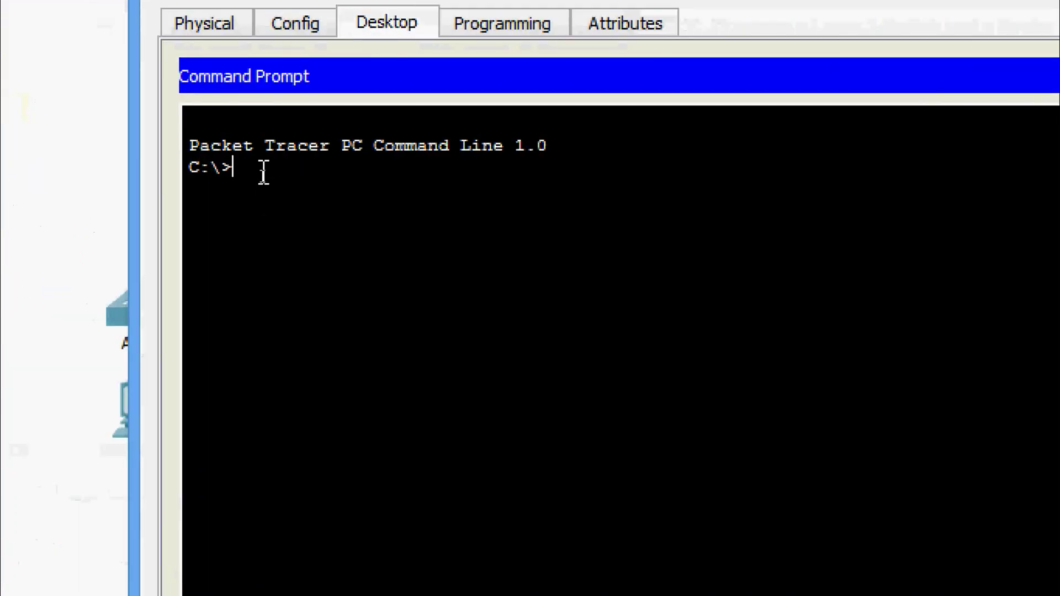
text(ipconfig)
key(Return)
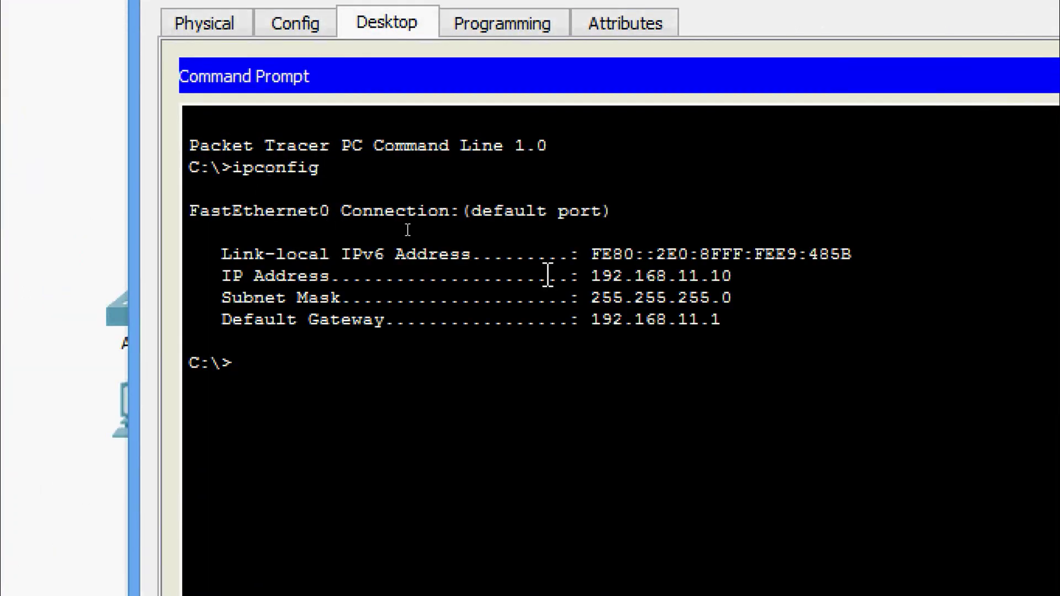
Step: Copy PC6's IPv4 address from the ipconfig output and close PC6's window
drag(596, 276, 729, 276)
right_click(719, 282)
click(765, 291)
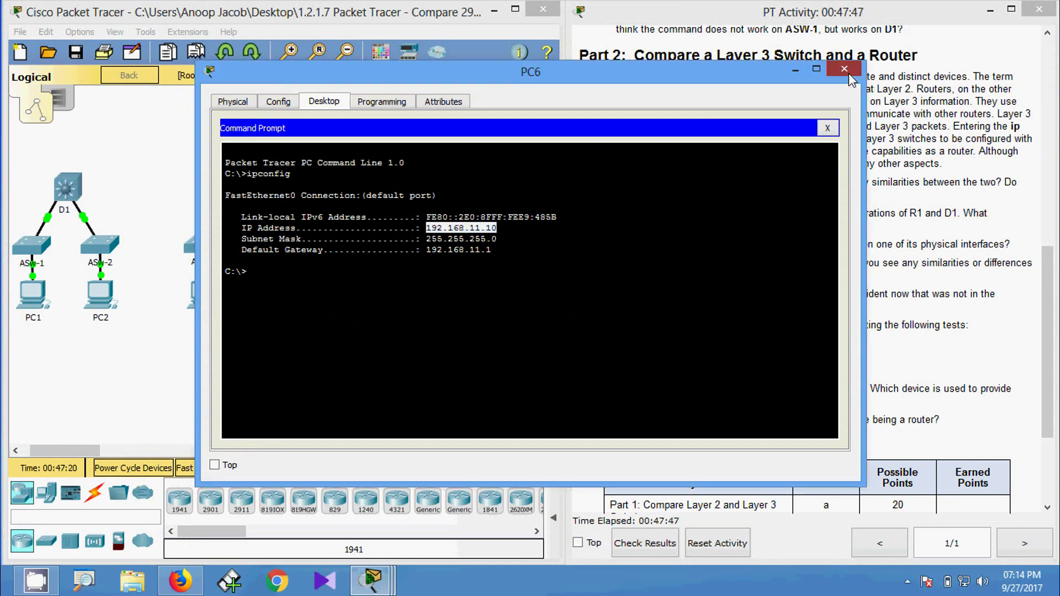
click(844, 69)
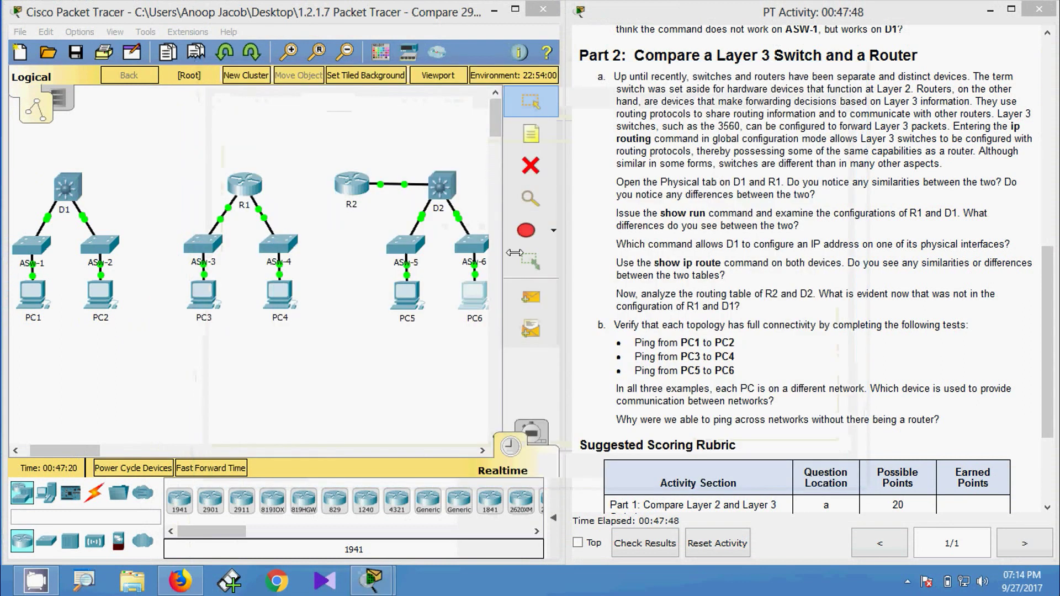
Step: Ping PC6 at 192.168.11.10 from PC5's command prompt, using the copied address
click(403, 295)
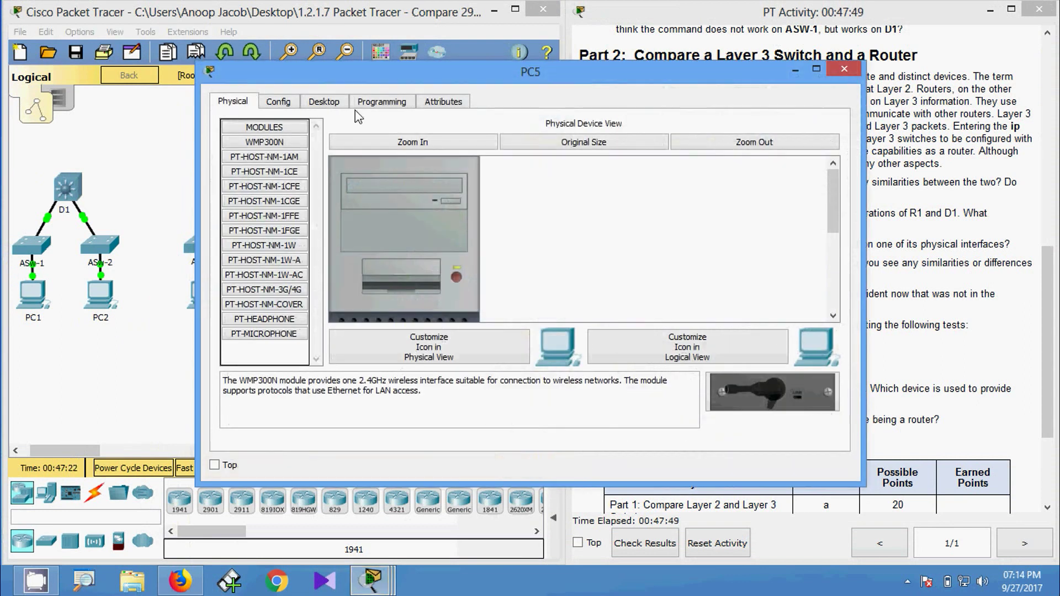
click(336, 103)
click(642, 177)
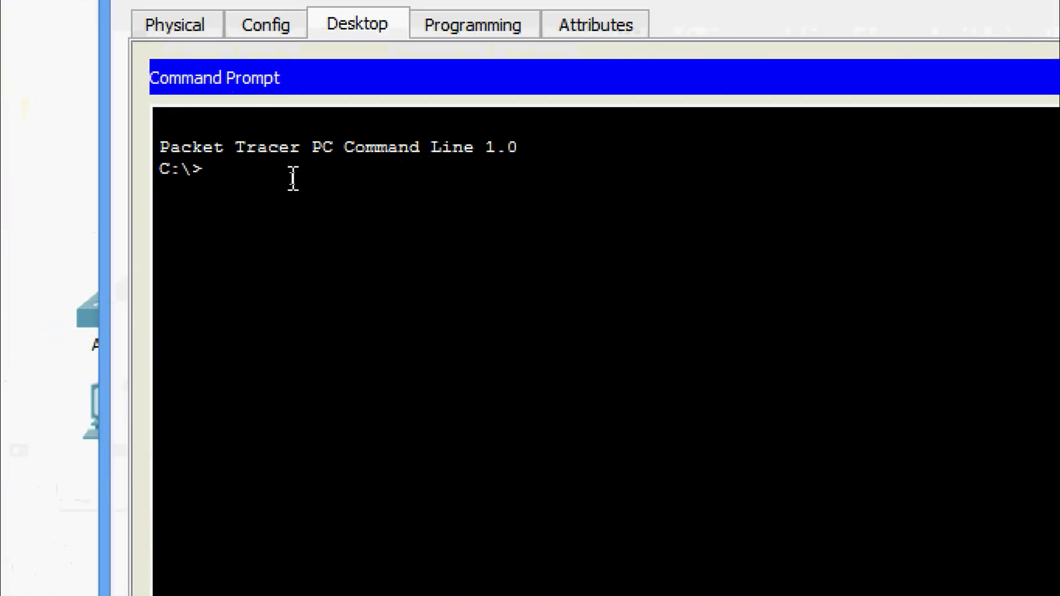
text(ping)
right_click(291, 178)
click(314, 228)
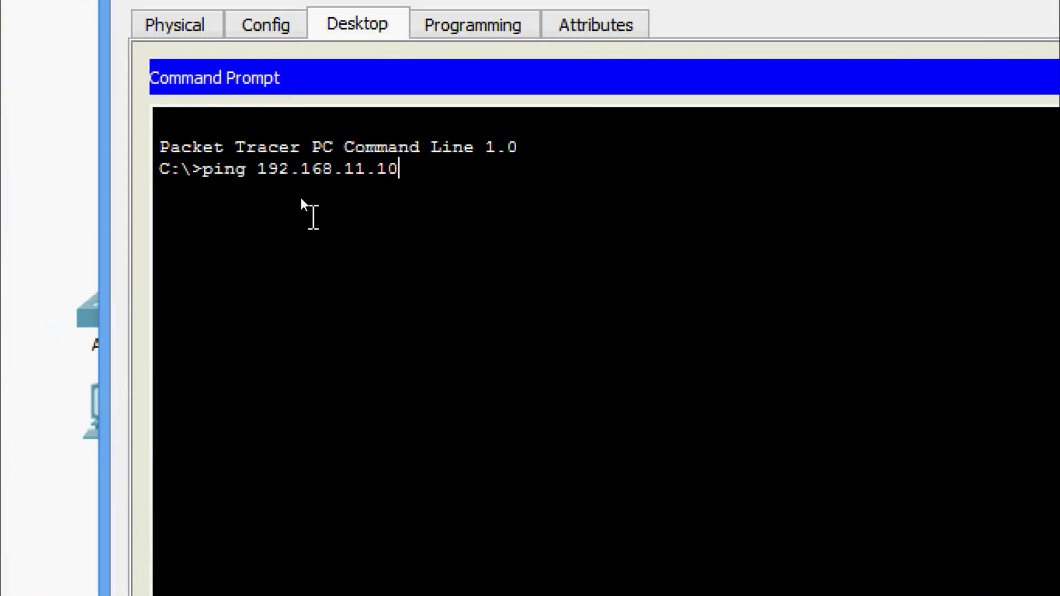
key(Return)
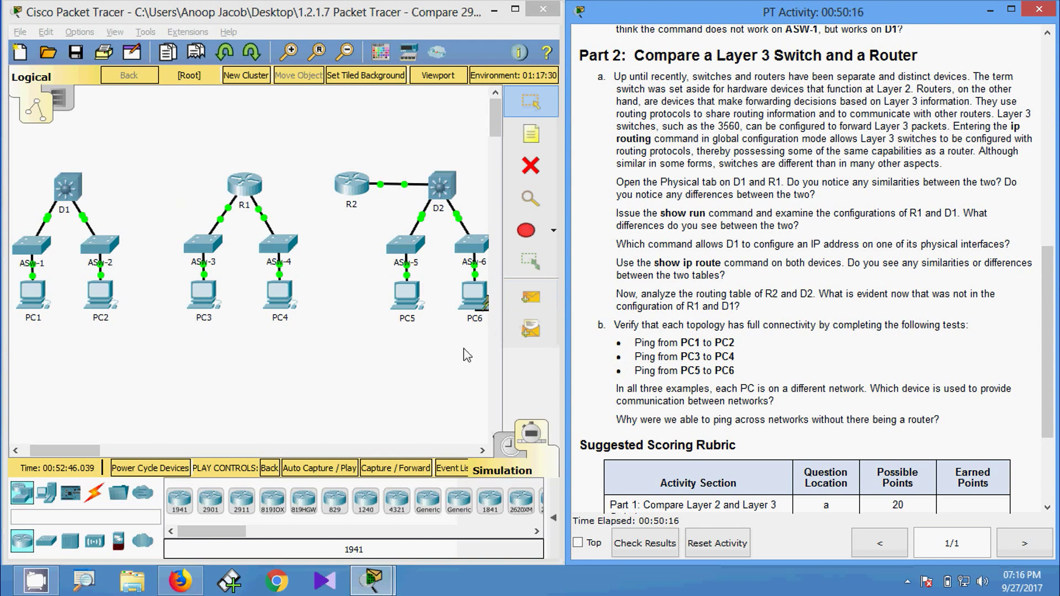
scroll(889, 341, down, 3)
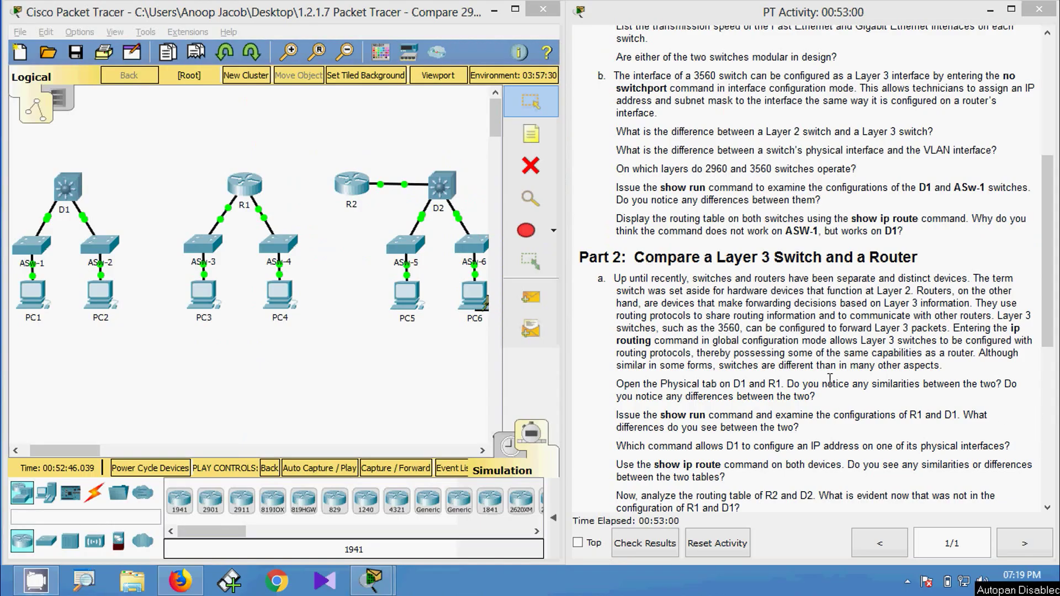
scroll(850, 165, up, 5)
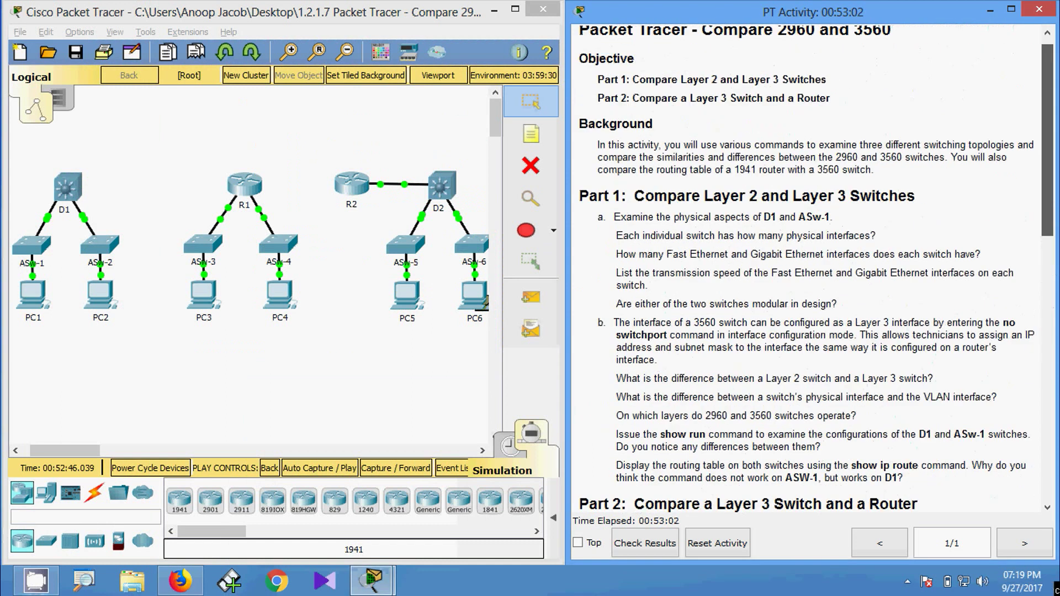